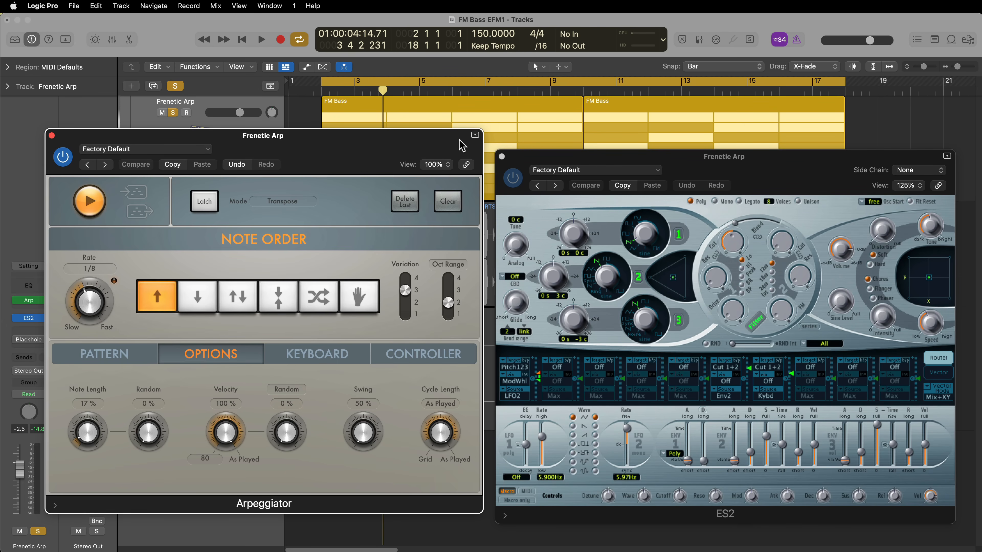
- Close the Arpeggiator window and audition the first FM Bass region on the Frenetic Arp track
key("super+w")
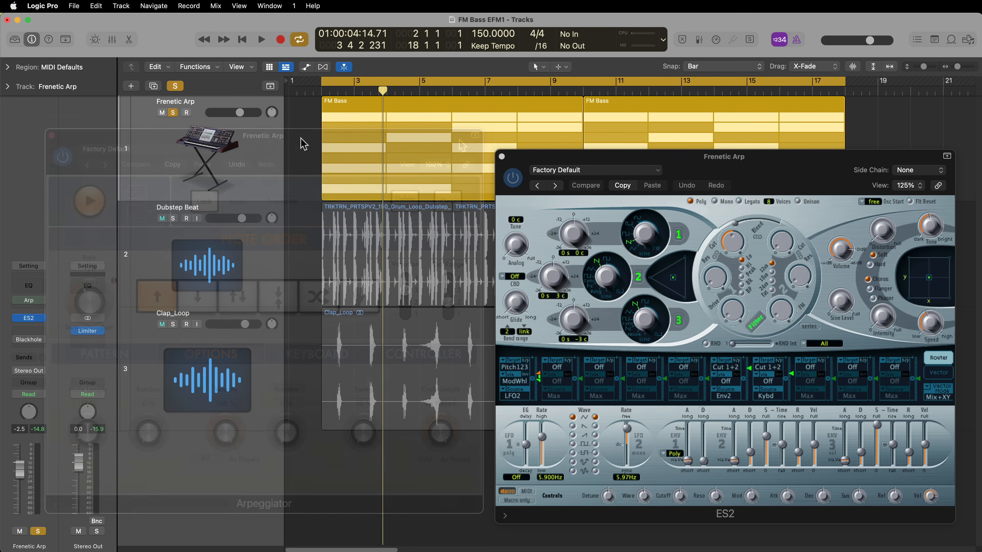
left_click(371, 130)
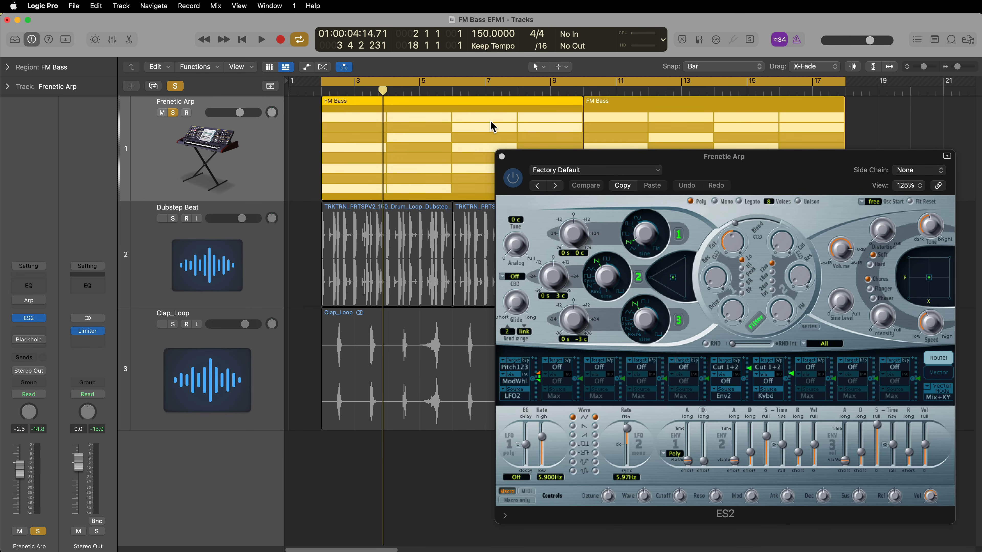
key("space")
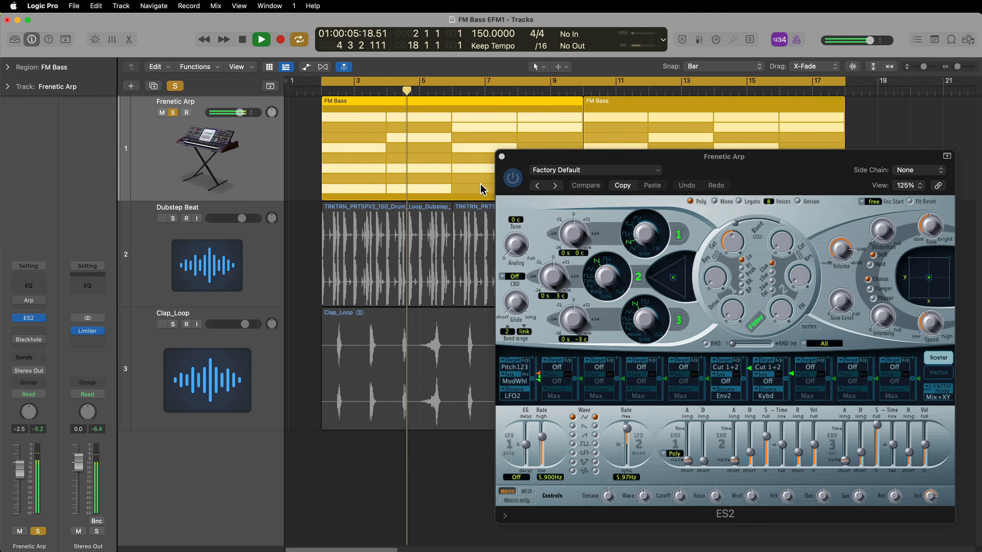
key("space")
- Audition the ES2 presets in 05 Synth Keyboards from Ballad E-Piano onward during playback and load Electric Harmonics
left_click(601, 172)
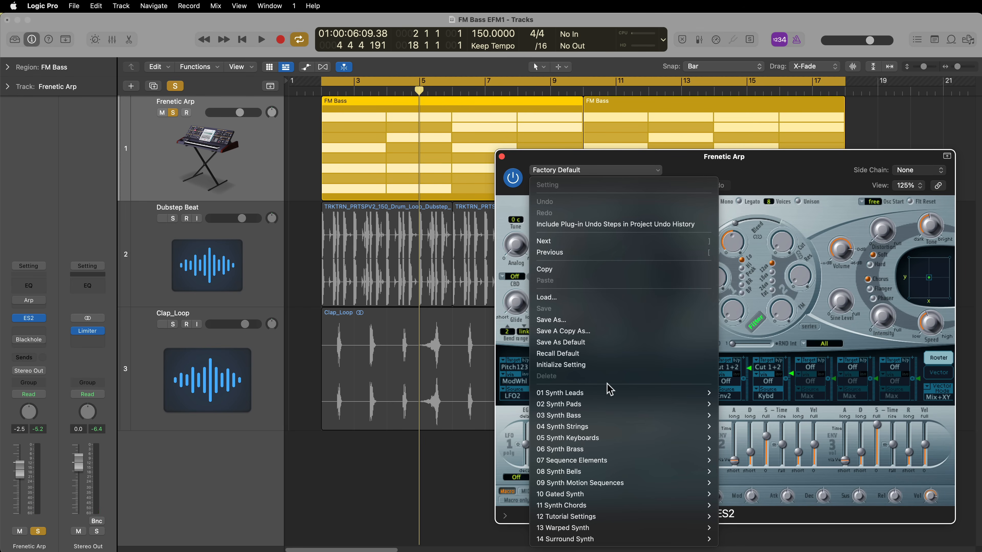
mouse_move(610, 439)
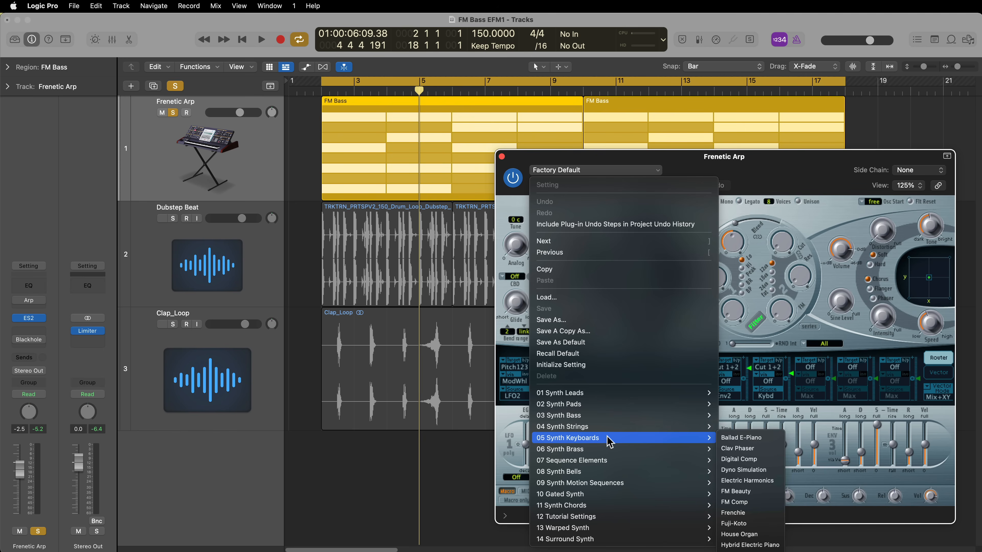
left_click(746, 438)
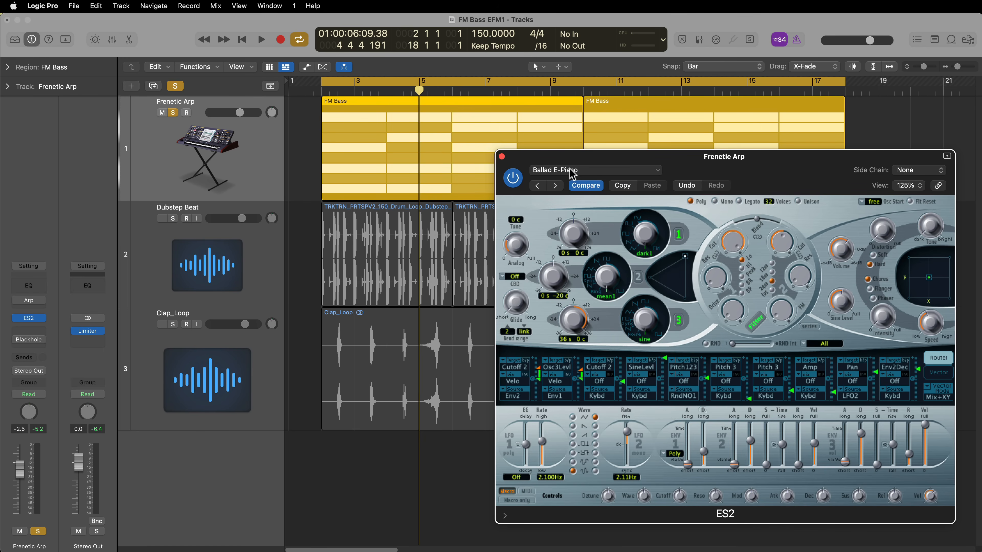
key("space")
left_click(555, 186)
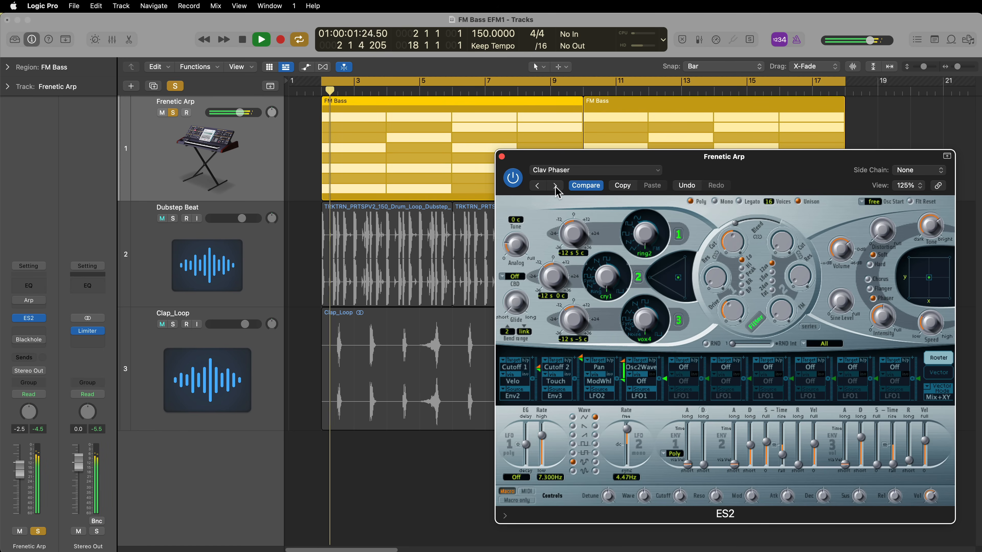
left_click(555, 186)
key("space")
key("space")
left_click(555, 187)
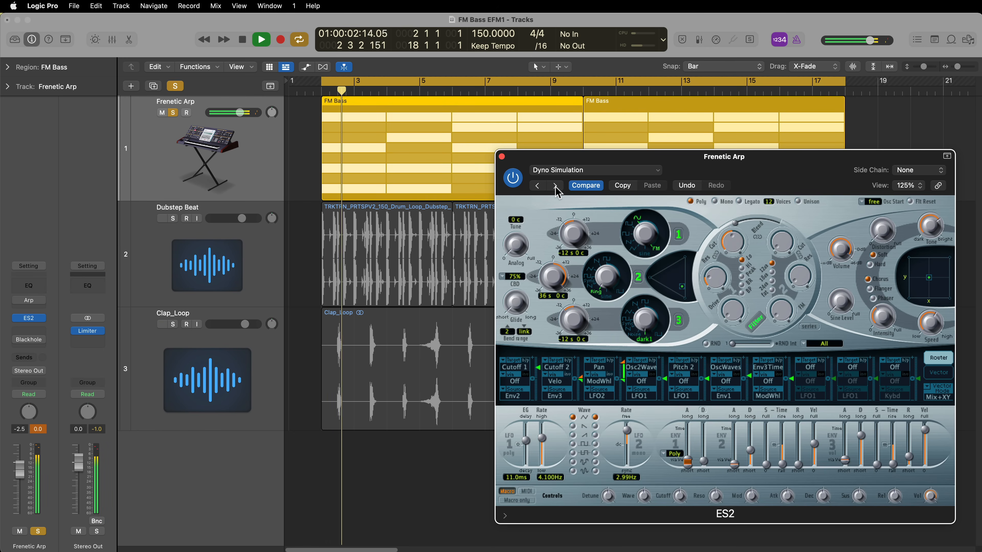
left_click(555, 186)
key("space")
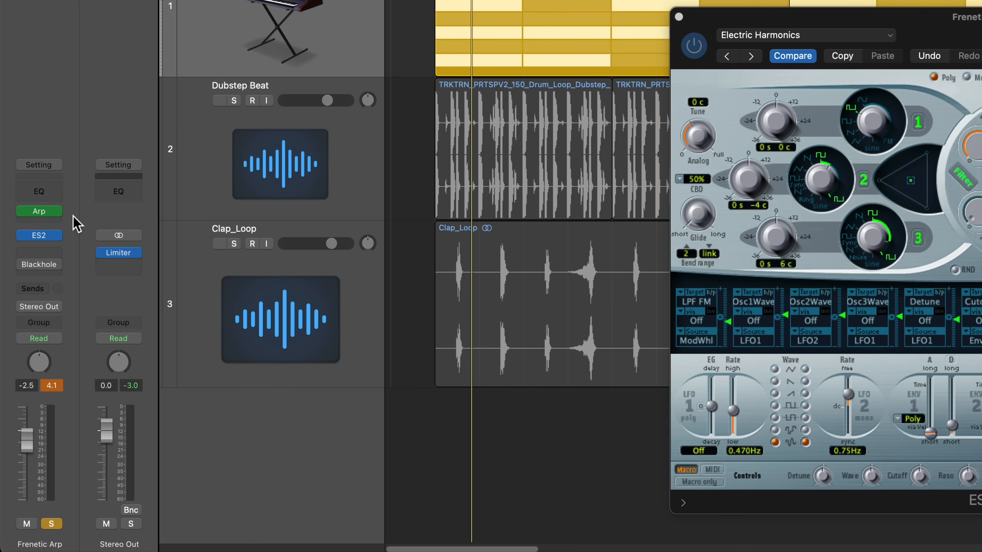
- Reopen the Arpeggiator on the Frenetic Arp track, set its Note Length to 15 %, and audition the pattern
left_click(58, 219)
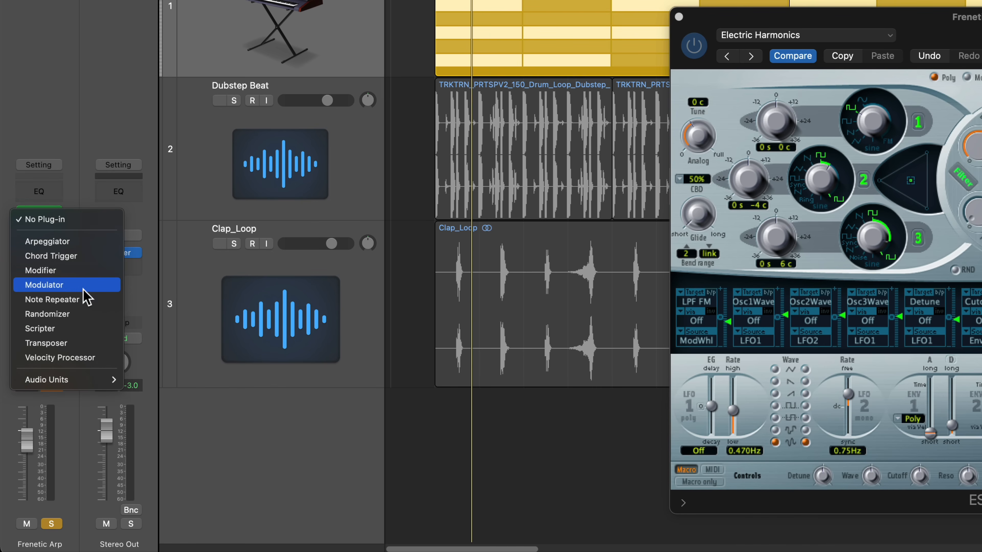
left_click(75, 174)
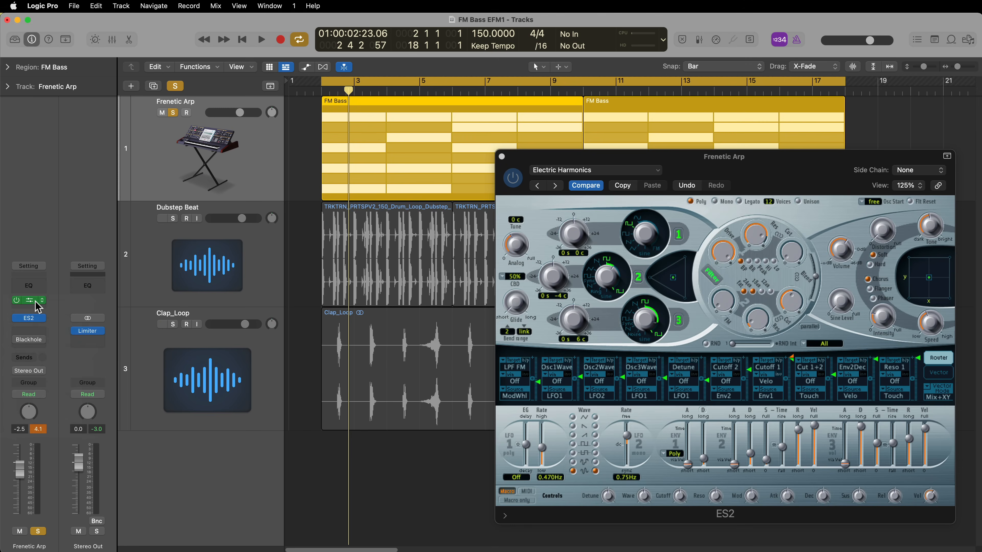
left_click(31, 301)
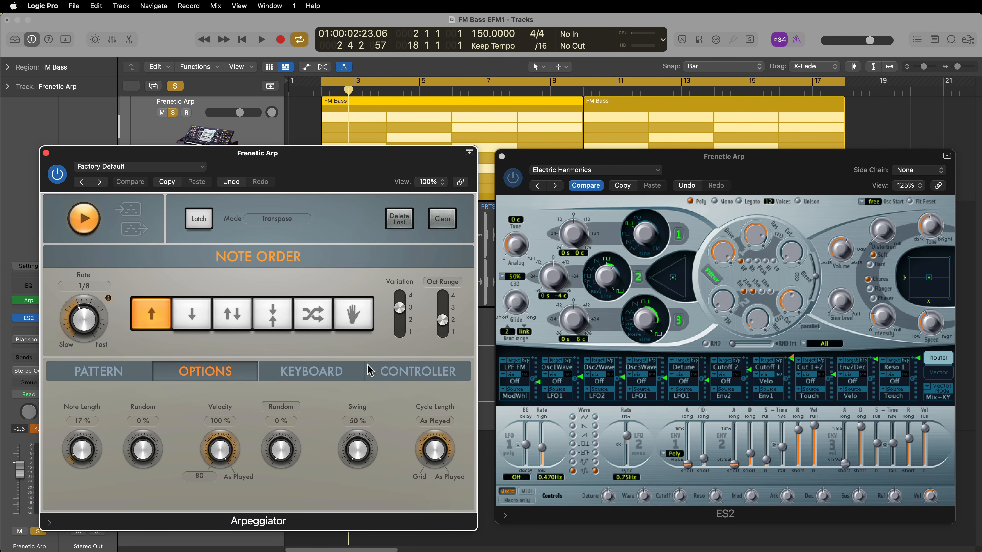
left_click_drag(84, 451, 105, 483)
key("space")
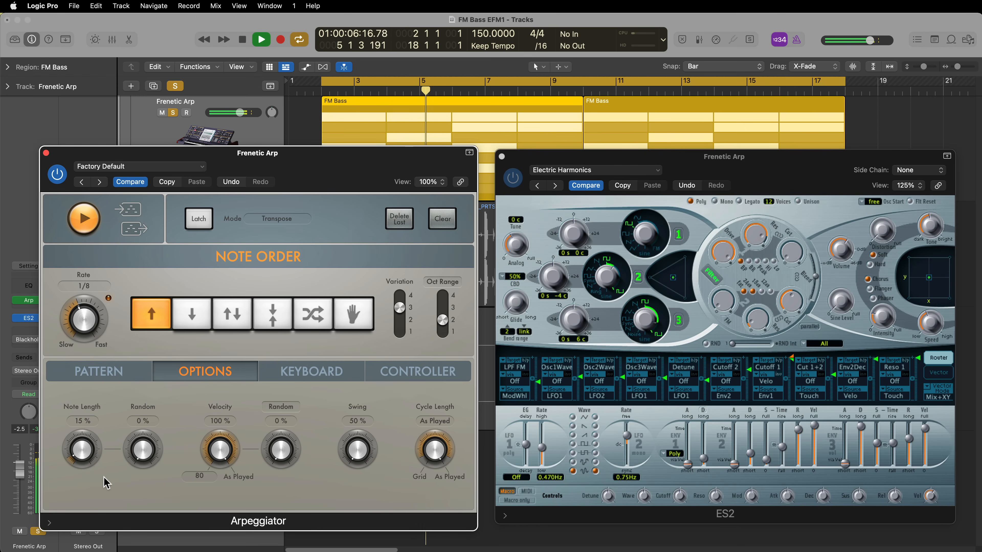
key("space")
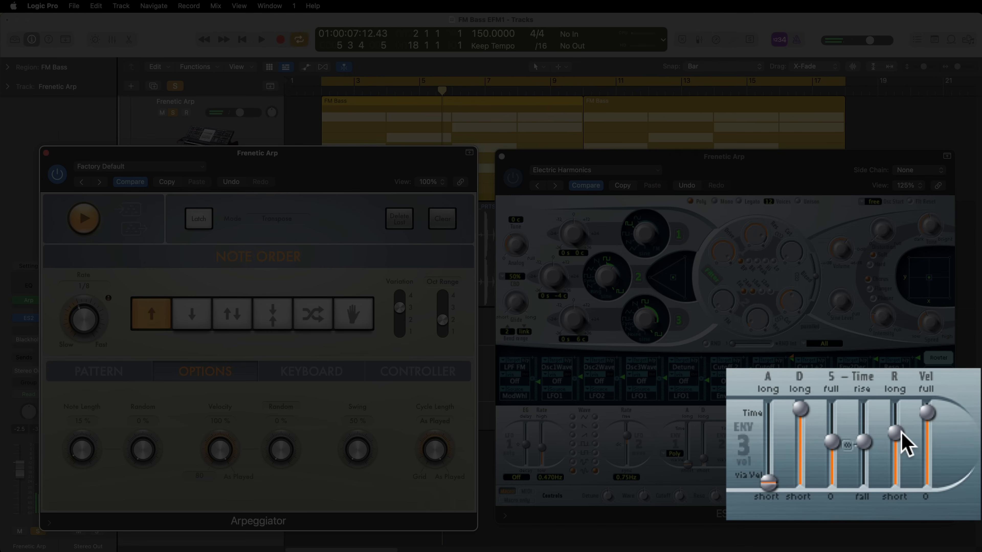
- Shorten the release of ENV 3 in ES2 to 120 ms while auditioning the arpeggio
left_click(909, 439)
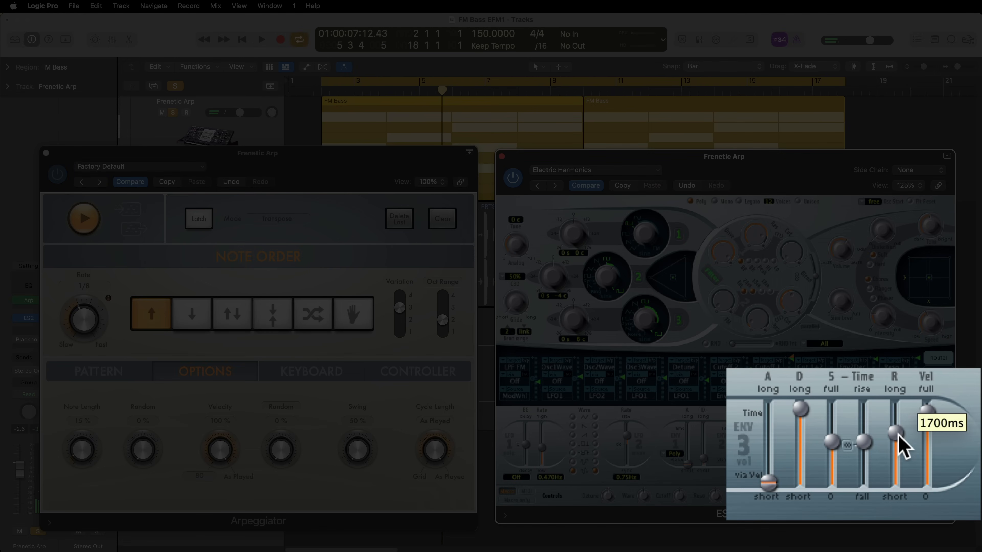
left_click_drag(898, 433, 897, 472)
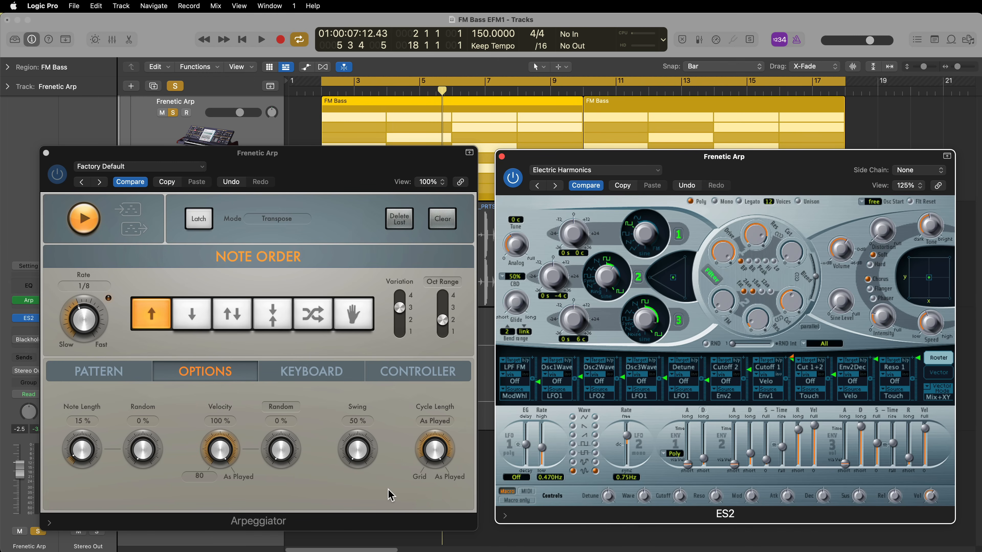
key("space")
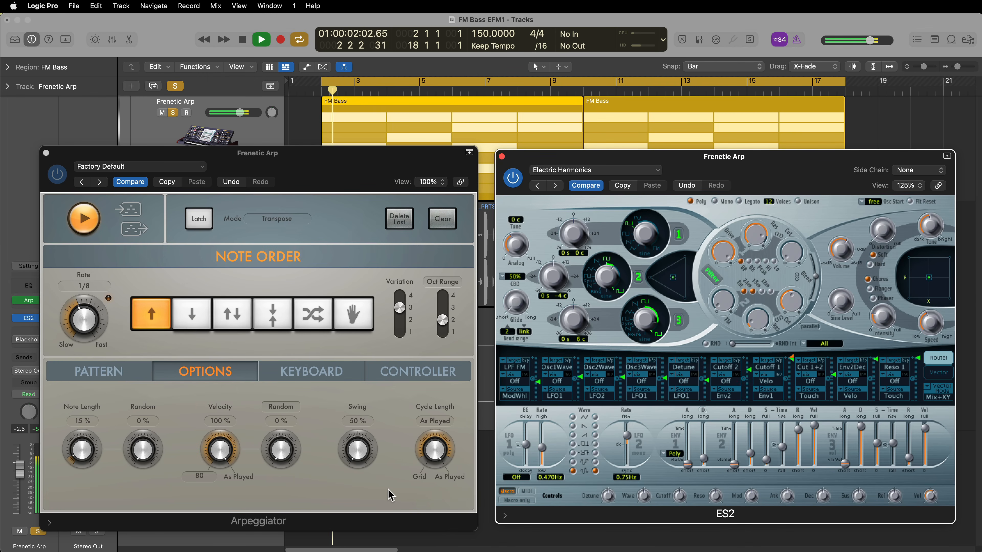
left_click_drag(909, 459, 910, 450)
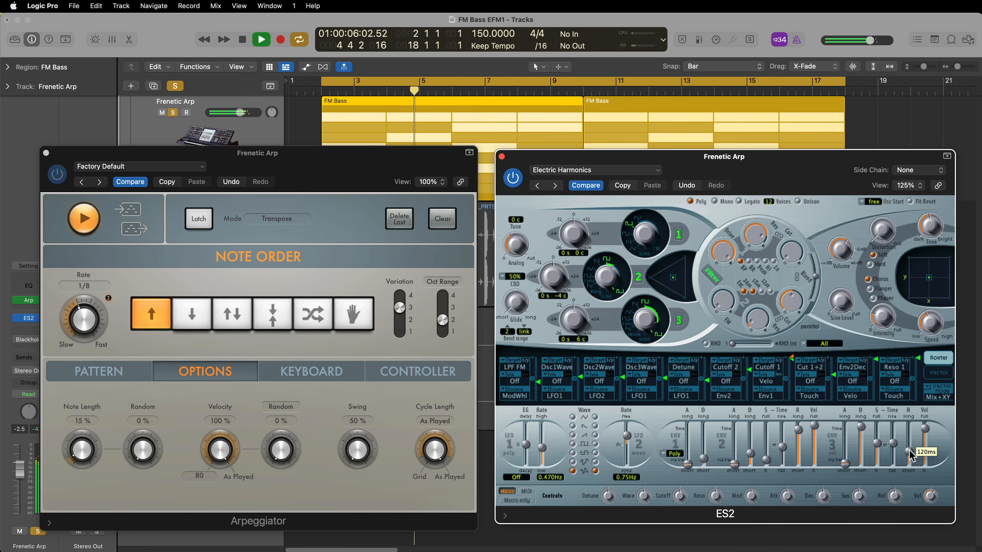
- Set the Arpeggiator's Note Length to 25 %, stop playback, and raise the number of voices in ES2
left_click_drag(82, 453, 82, 449)
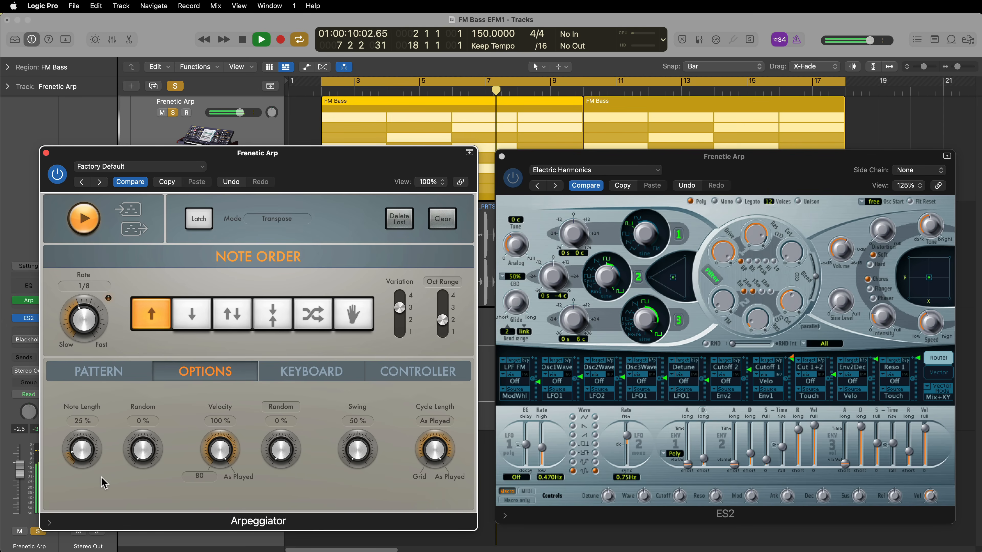
key("space")
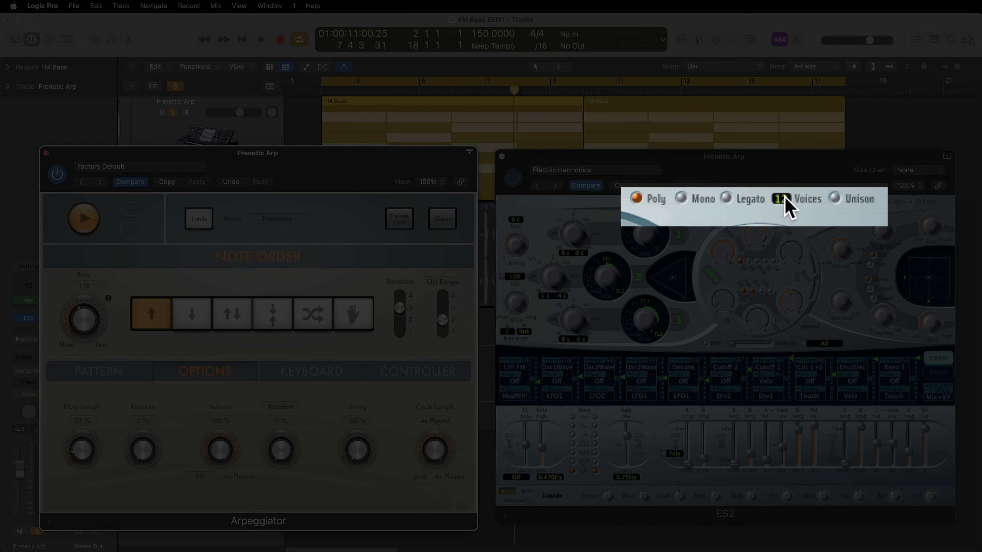
left_click_drag(785, 205, 778, 87)
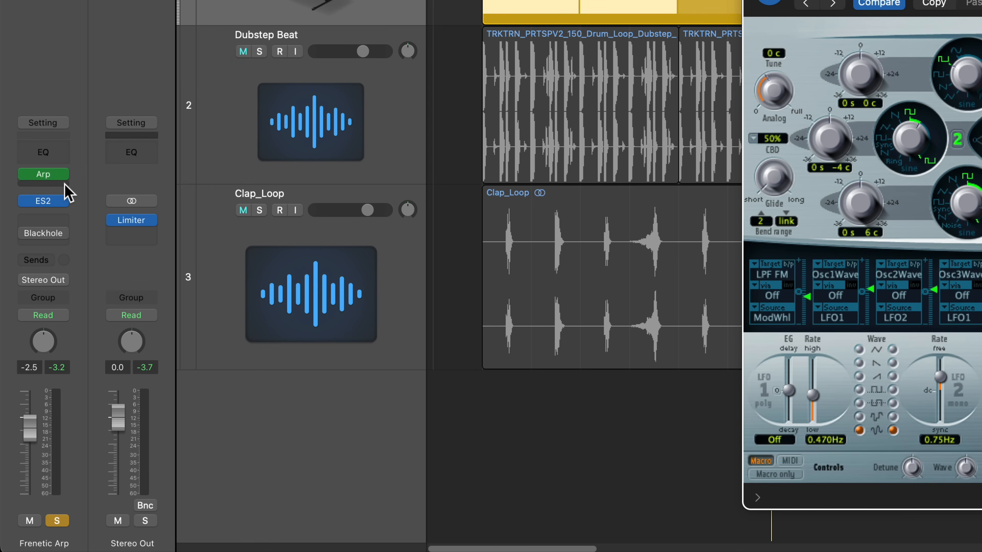
- Insert a Note Repeater MIDI effect after the Arpeggiator on the Frenetic Arp track and move its window clear of ES2
left_click(65, 184)
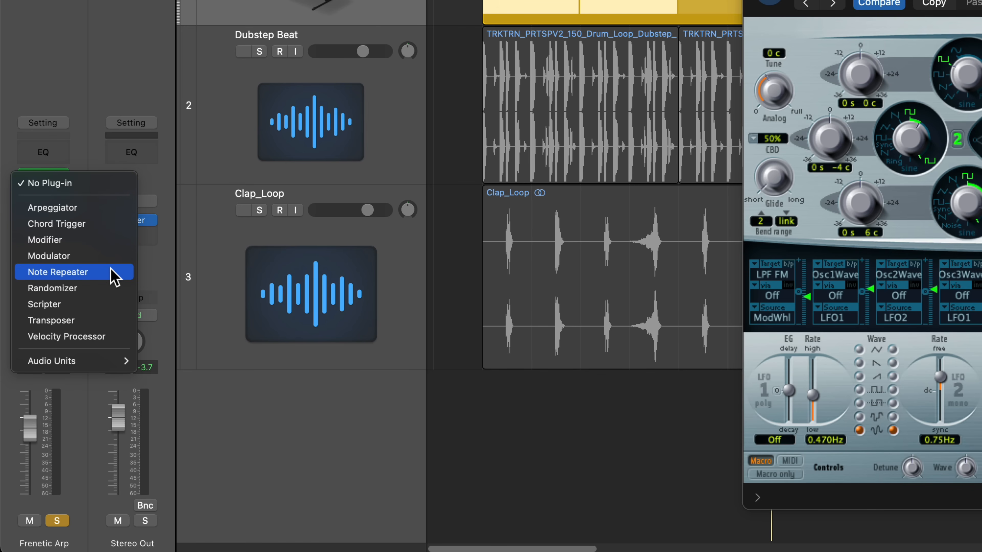
left_click(114, 278)
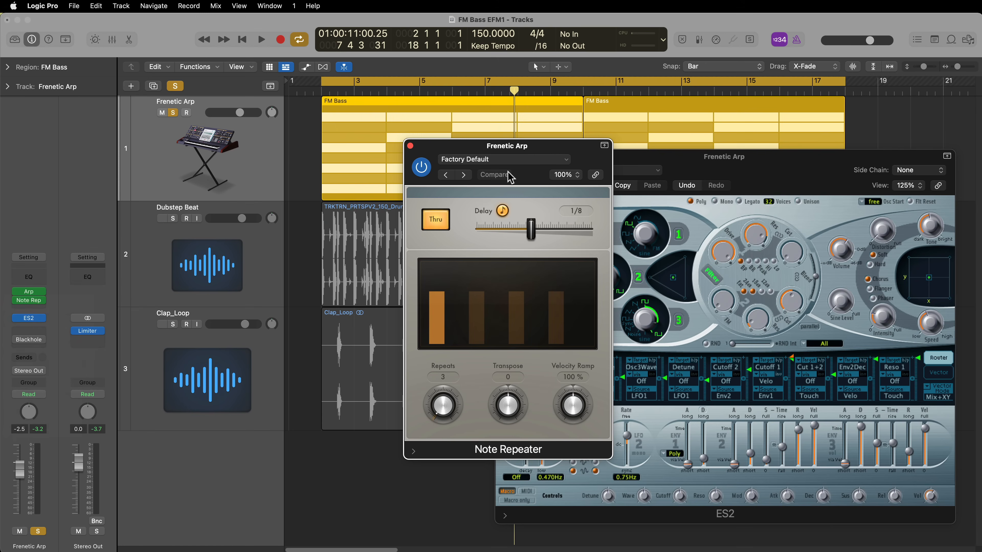
left_click_drag(541, 155, 402, 189)
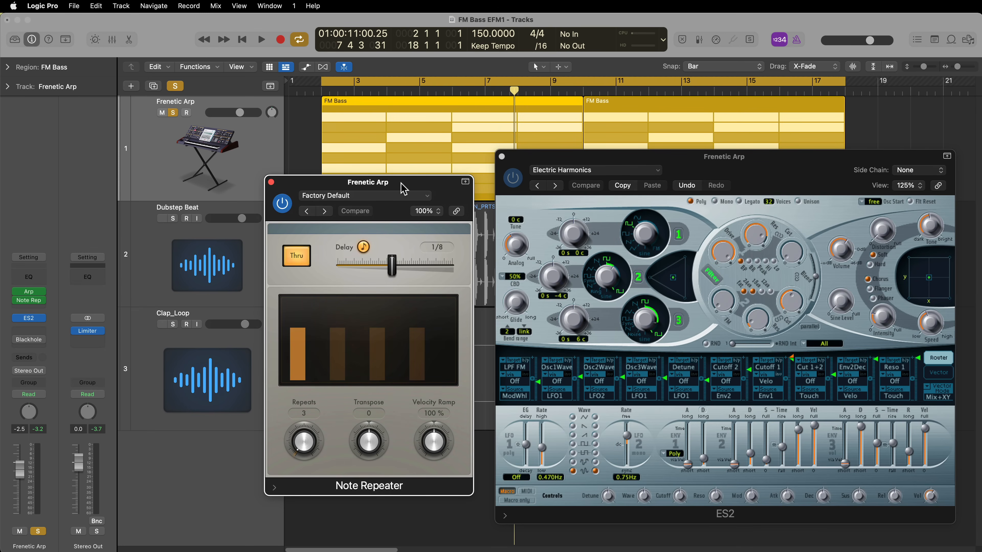
- Set the Note Repeater to 1 repeat, Transpose 12, Velocity Ramp 42 % and a 1/16 delay
left_click_drag(311, 447, 307, 448)
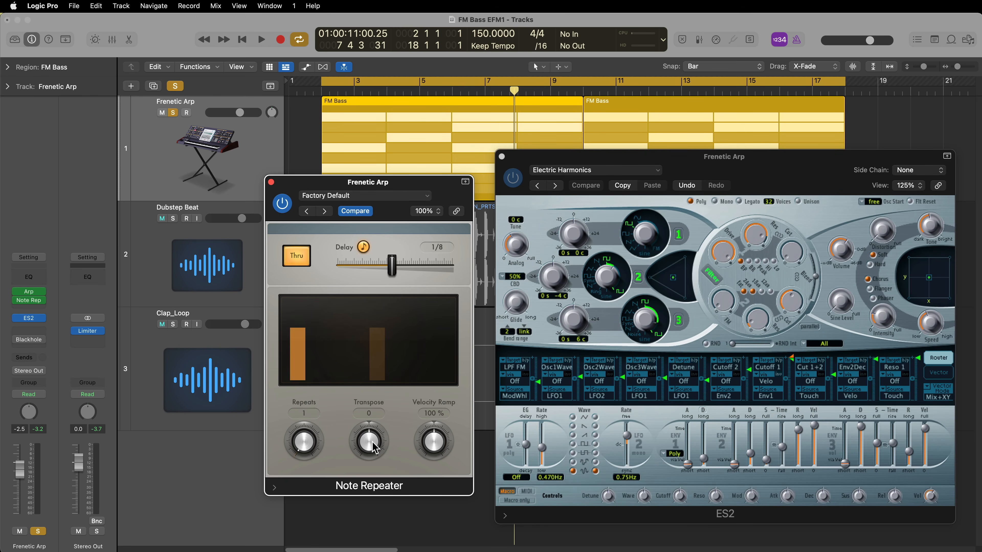
left_click_drag(372, 444, 372, 429)
left_click_drag(428, 439, 412, 474)
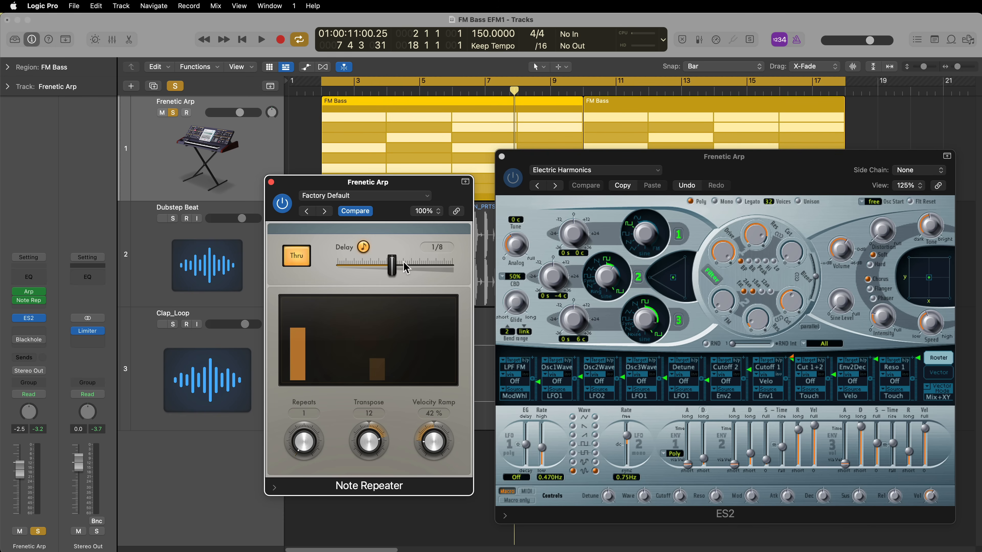
left_click_drag(397, 266, 377, 267)
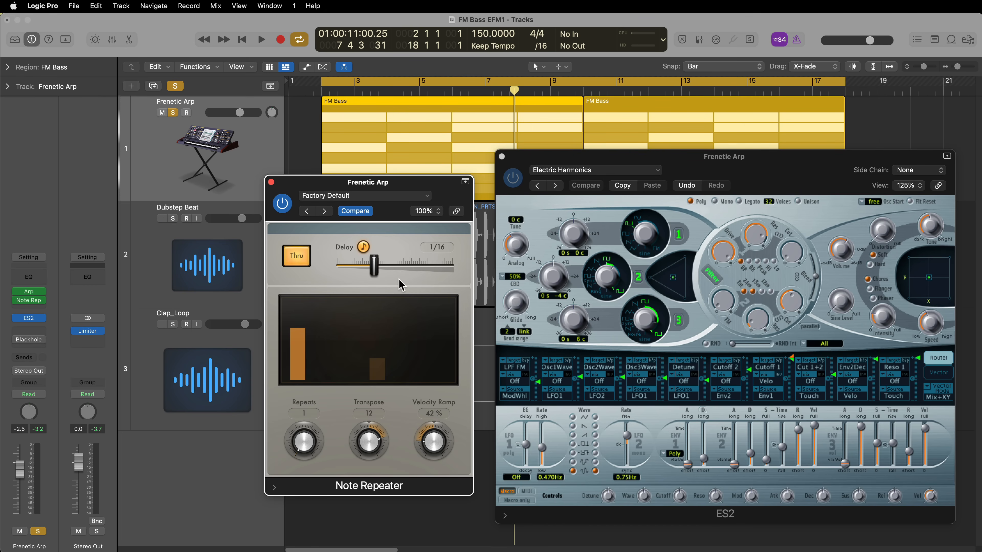
- Audition the repeated notes and raise the Note Repeater's Velocity Ramp to 63 %
key("space")
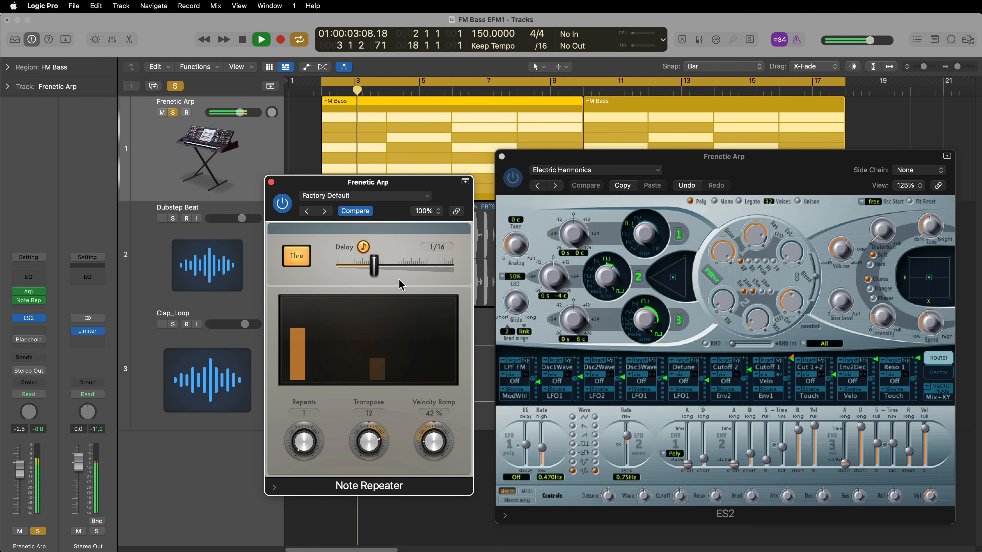
left_click_drag(440, 441, 438, 436)
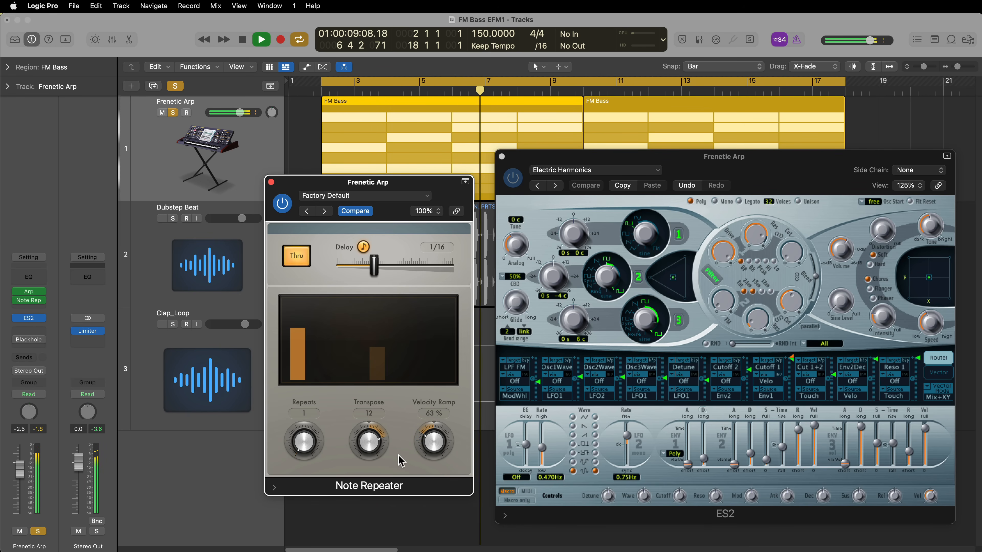
key("space")
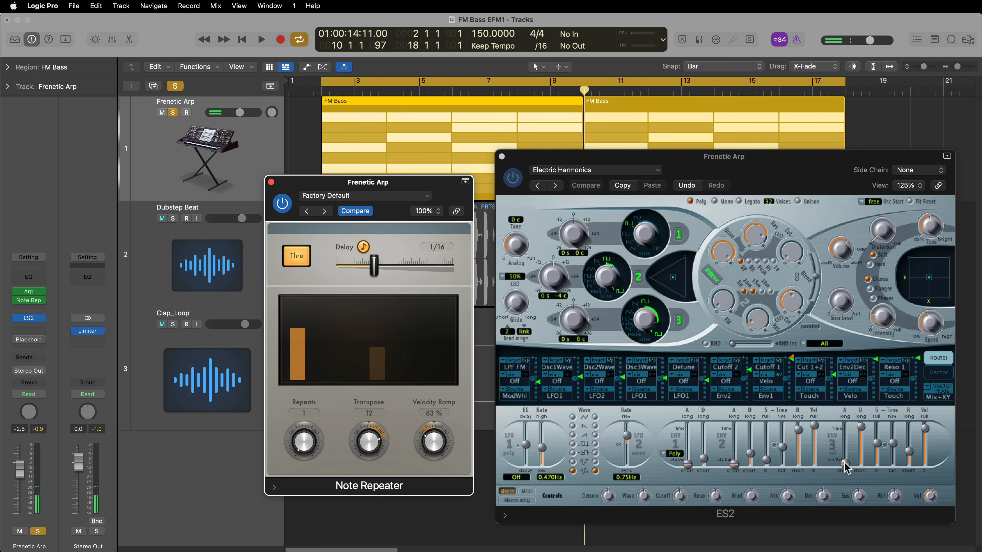
- Lengthen the ENV 3 attack in ES2 and adjust its velocity range while auditioning, and close the Note Repeater window
left_click_drag(845, 467, 846, 464)
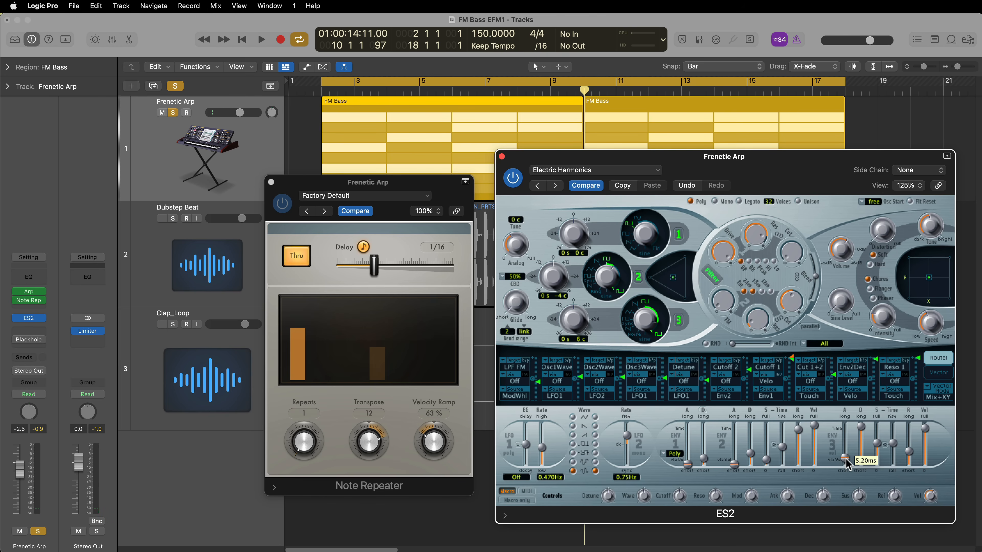
key("space")
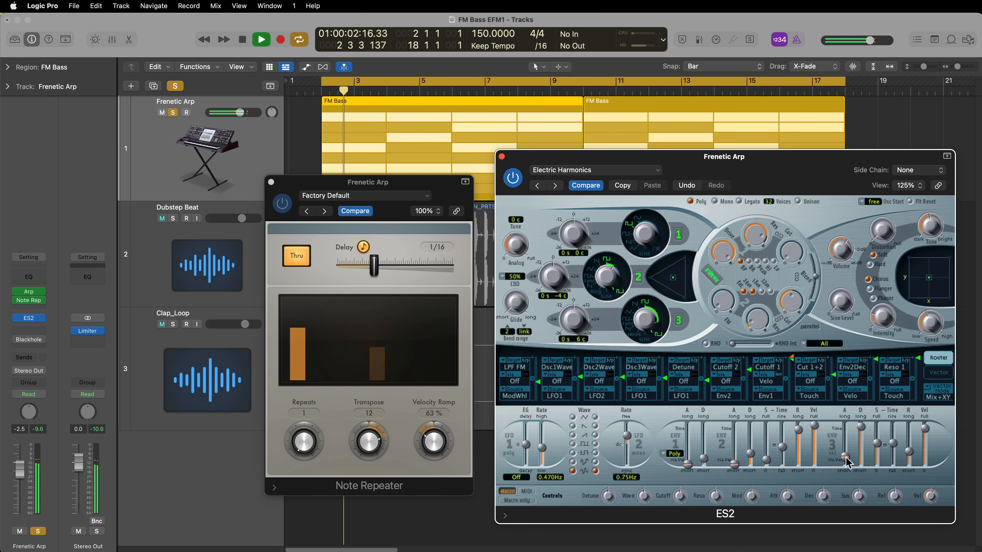
mouse_move(845, 458)
left_mouse_down()
mouse_move(846, 469)
mouse_move(847, 452)
left_mouse_up()
left_click_drag(846, 453, 848, 459)
key("space")
key("space")
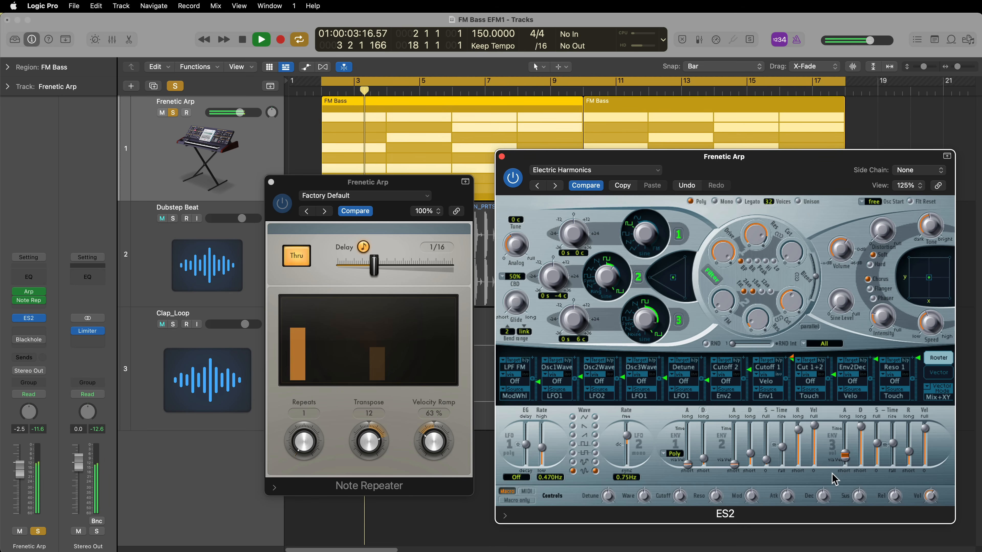
left_click_drag(843, 459, 844, 459)
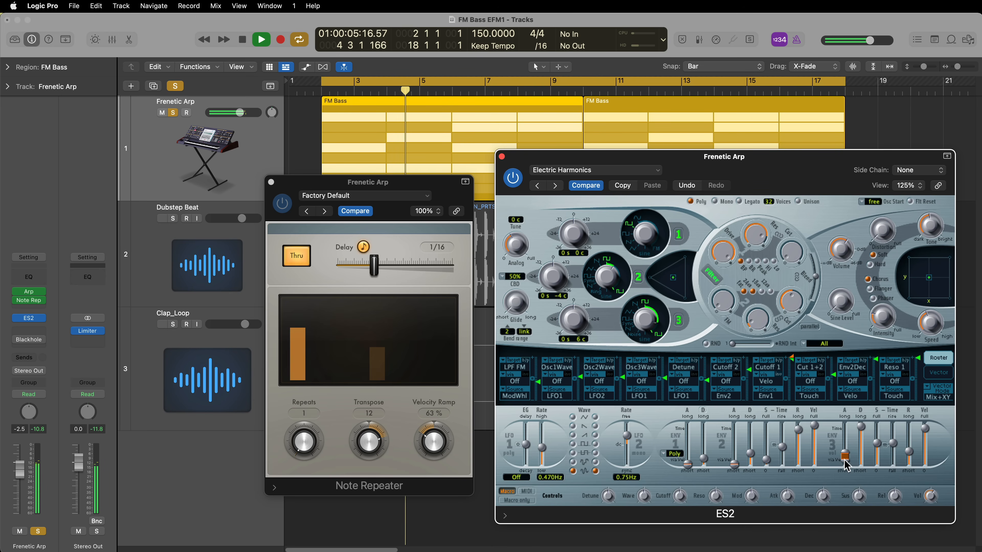
key("space")
left_click(270, 182)
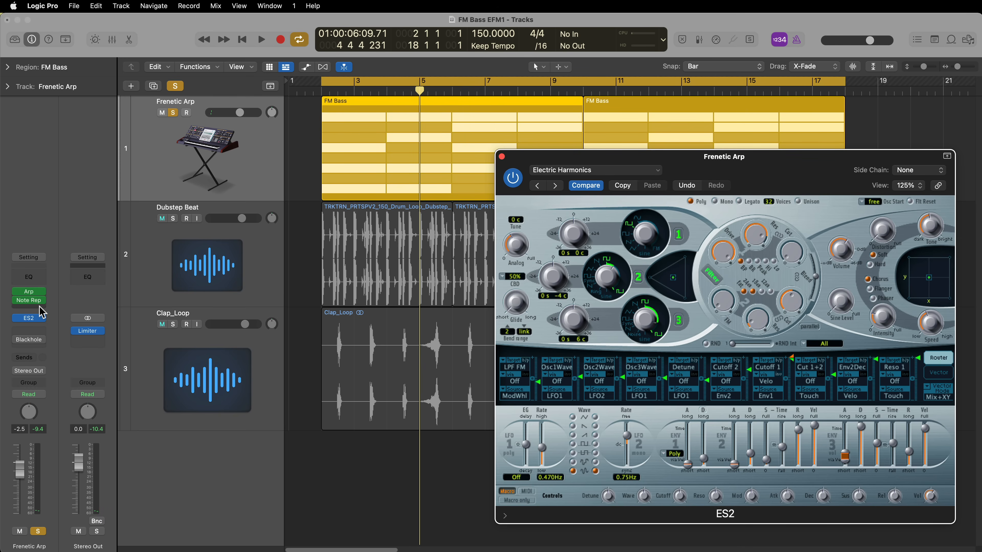
- Insert a Modulator MIDI effect after the Note Repeater on the Frenetic Arp track and move its window clear of ES2
left_click(42, 312)
left_click(404, 189)
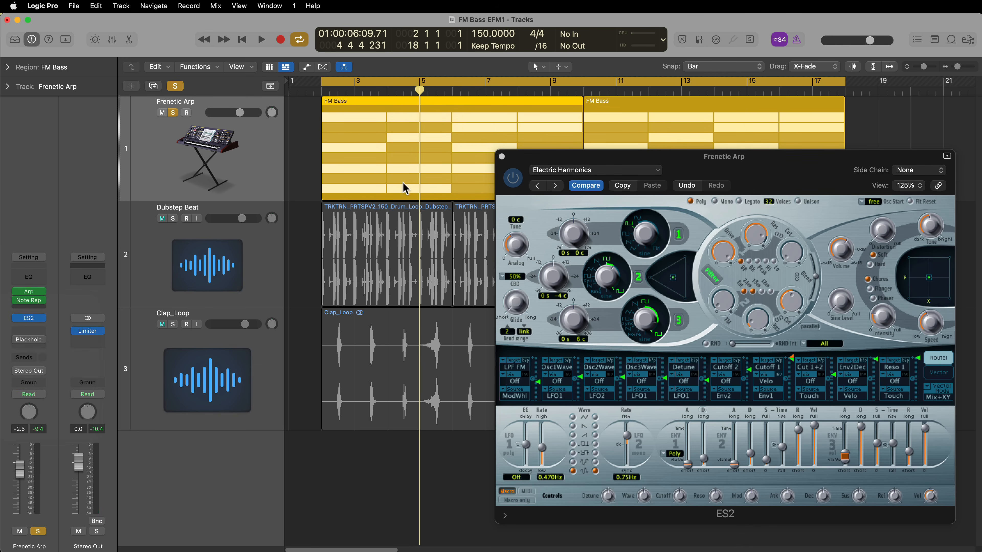
left_click_drag(549, 147, 206, 150)
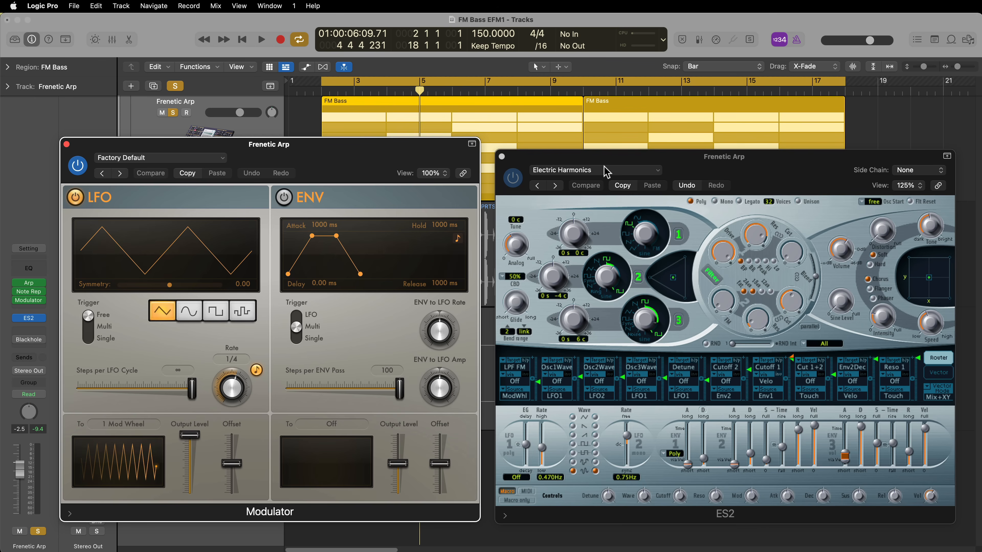
- Set the Modulator's LFO to the random stepped waveform with a 1/8 rate and 0.16 smoothing
left_click(243, 312)
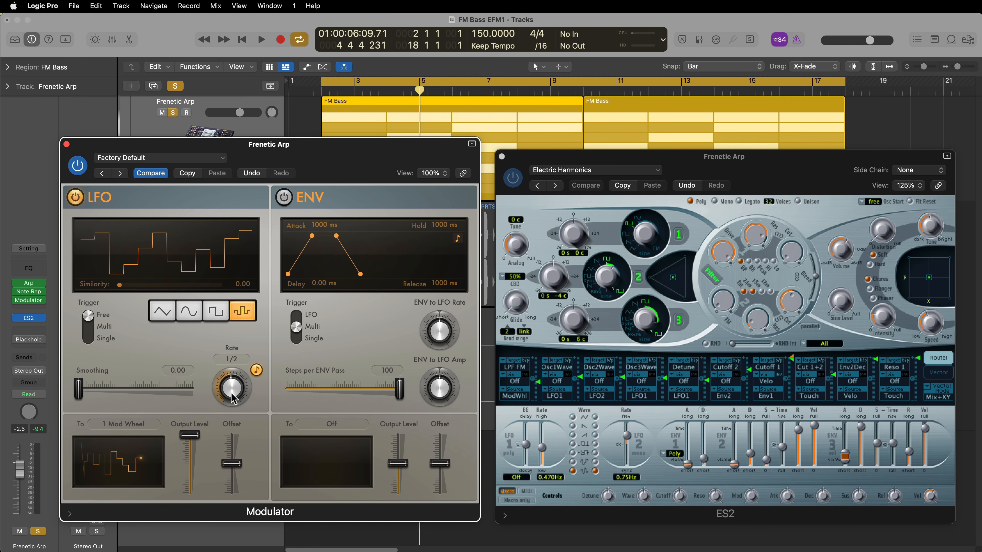
left_click_drag(234, 398, 236, 388)
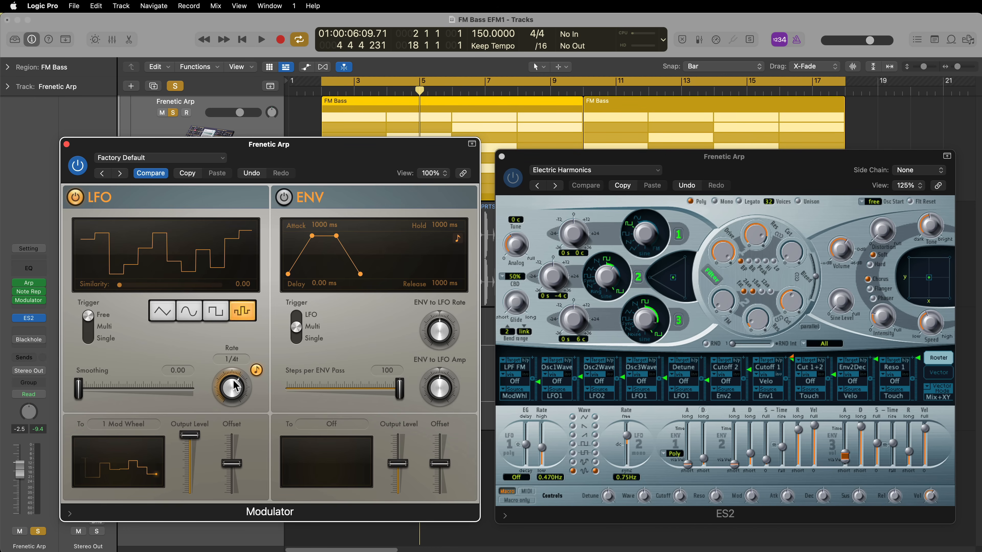
left_click_drag(73, 391, 98, 392)
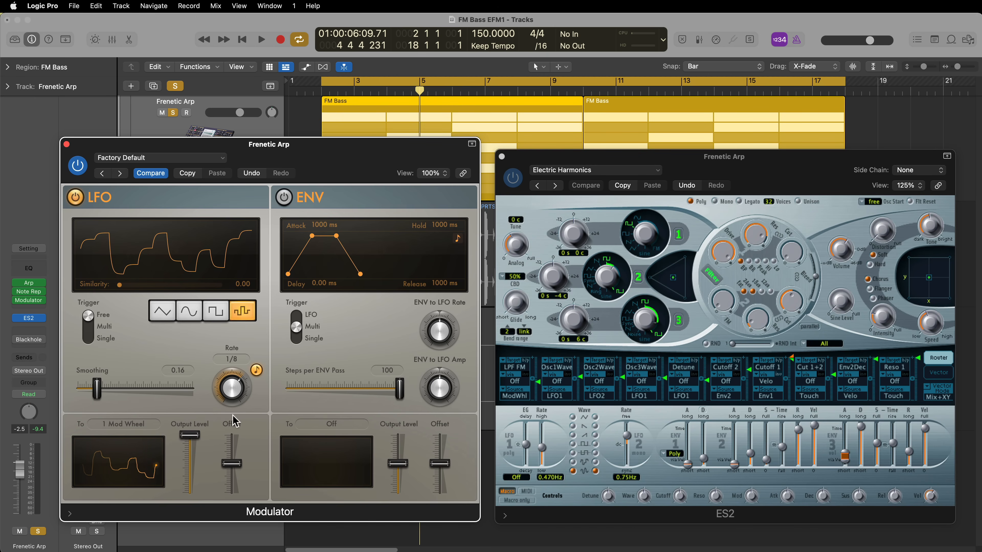
- Map the Modulator's LFO output to ES2's LPF Cutoff using Learn Plug-in Parameter
left_click(145, 429)
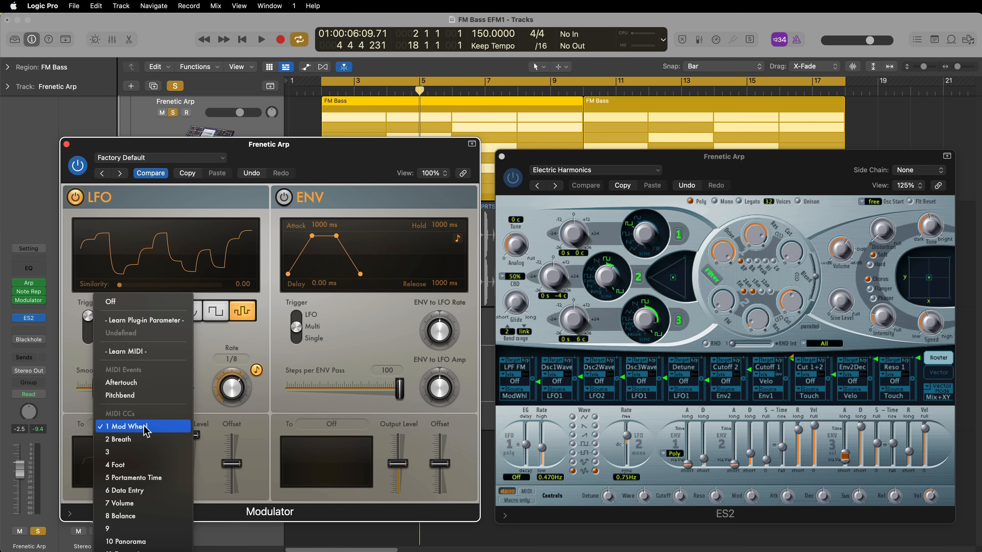
left_click(175, 326)
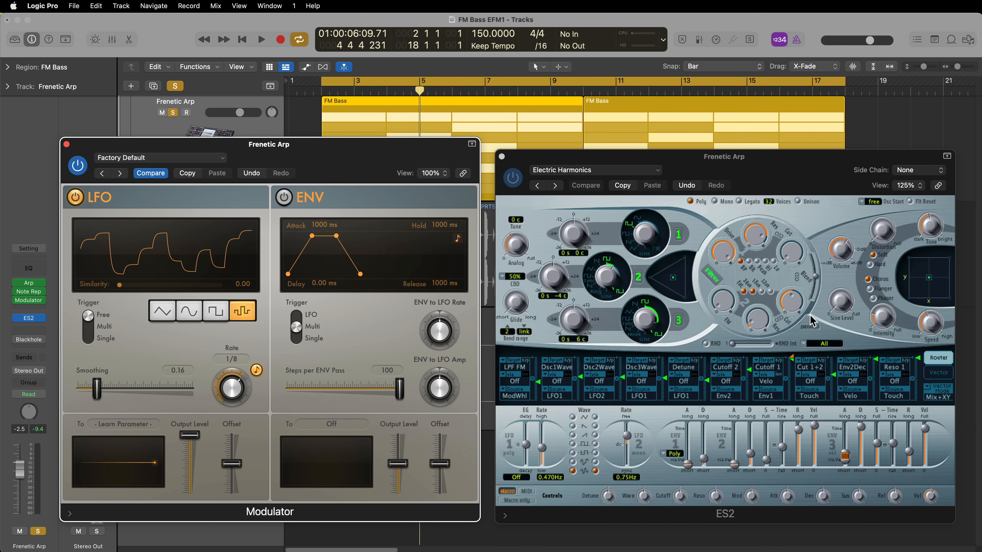
left_click(793, 310)
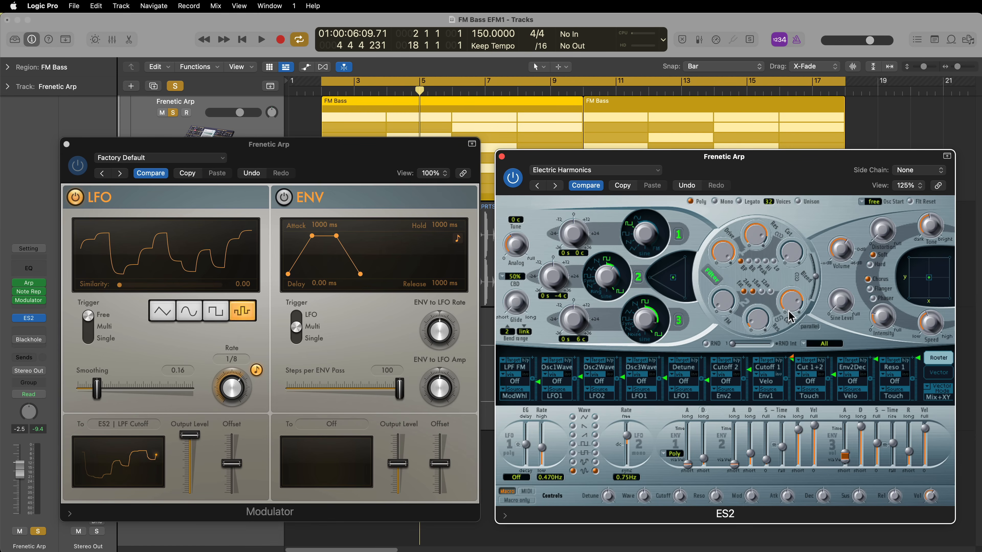
- Lower the LFO's output level, raise its offset slightly and audition the modulated LPF cutoff
mouse_move(189, 440)
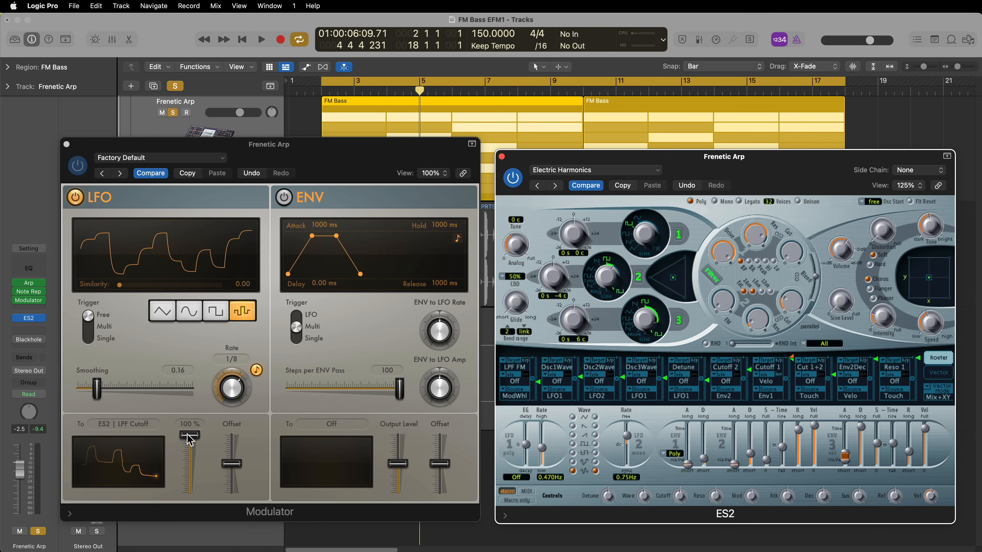
left_click_drag(189, 440, 227, 453)
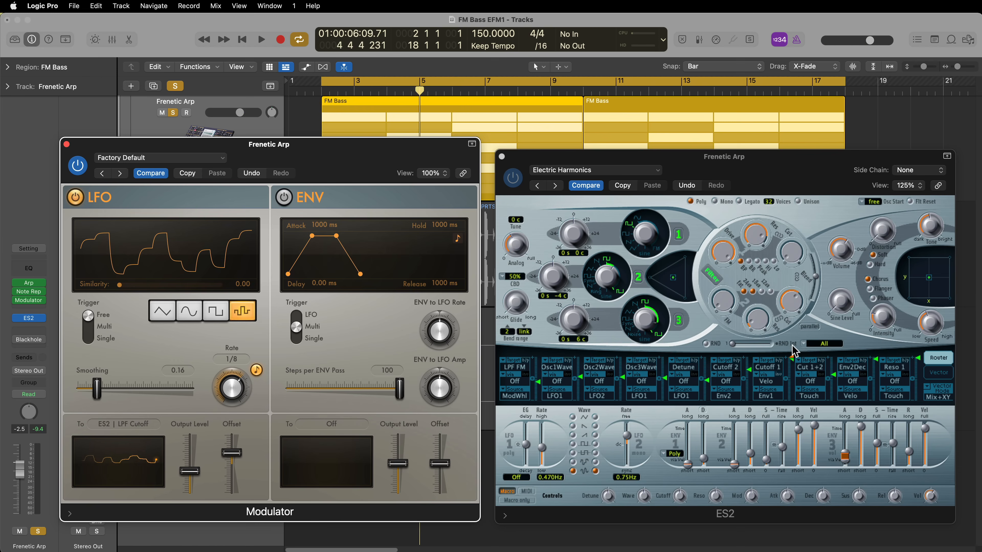
key("space")
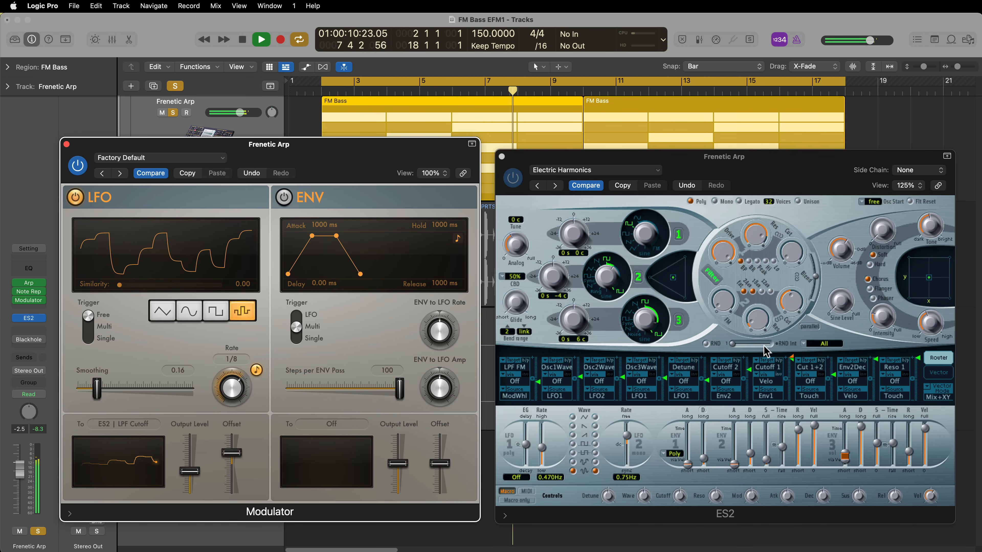
key("space")
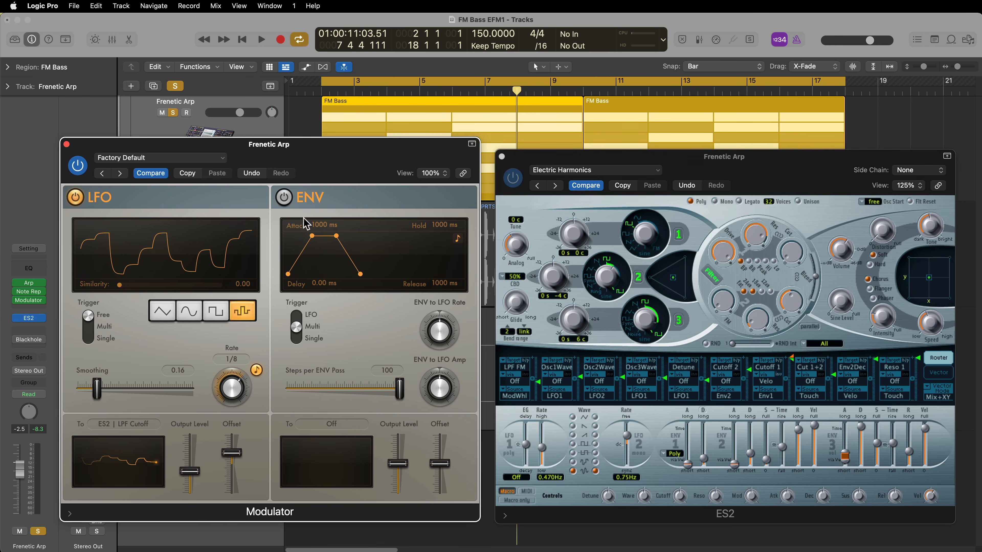
- Enable the Modulator's ENV section, map it to ES2's MMF Cutoff and set its attack to 16 ms
left_click(336, 423)
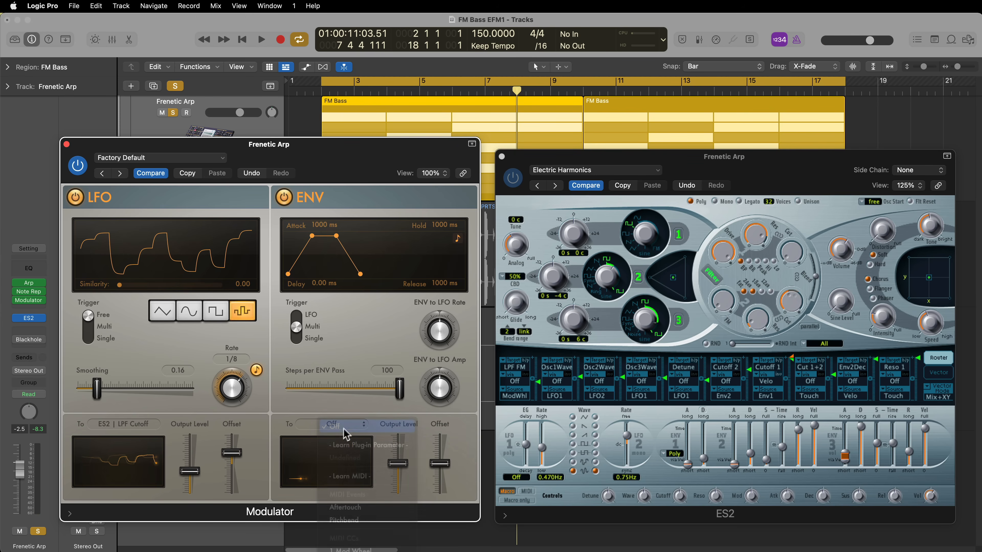
left_click(385, 448)
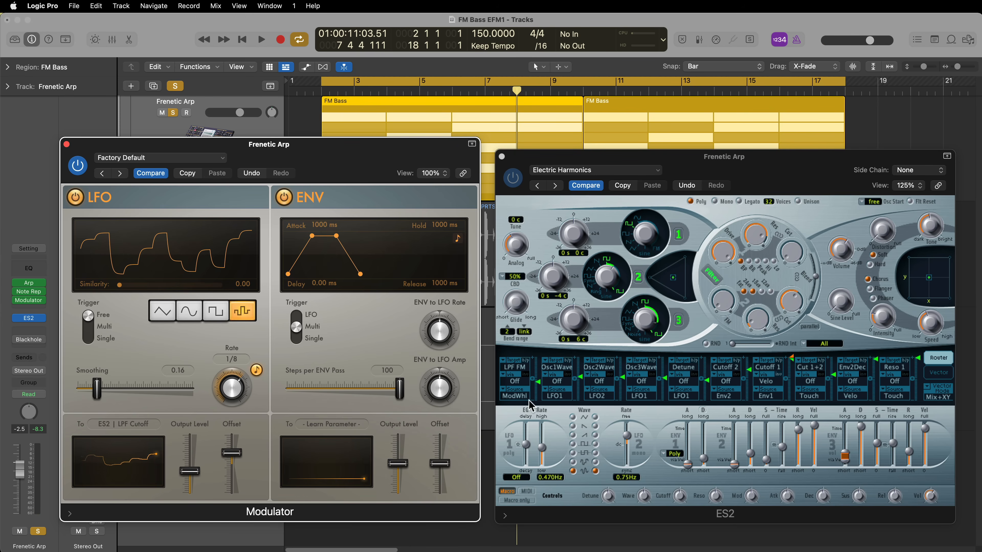
left_click(792, 248)
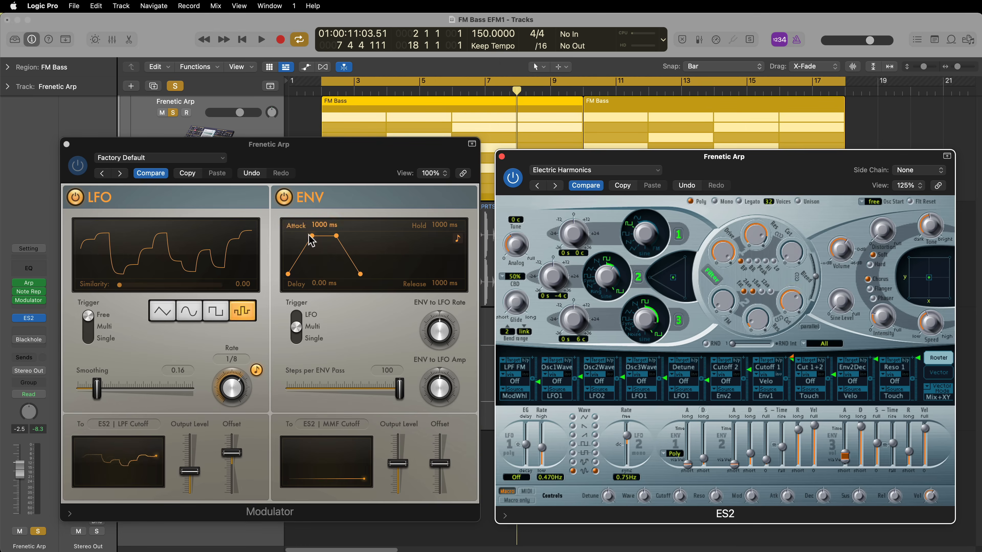
left_click_drag(311, 236, 294, 240)
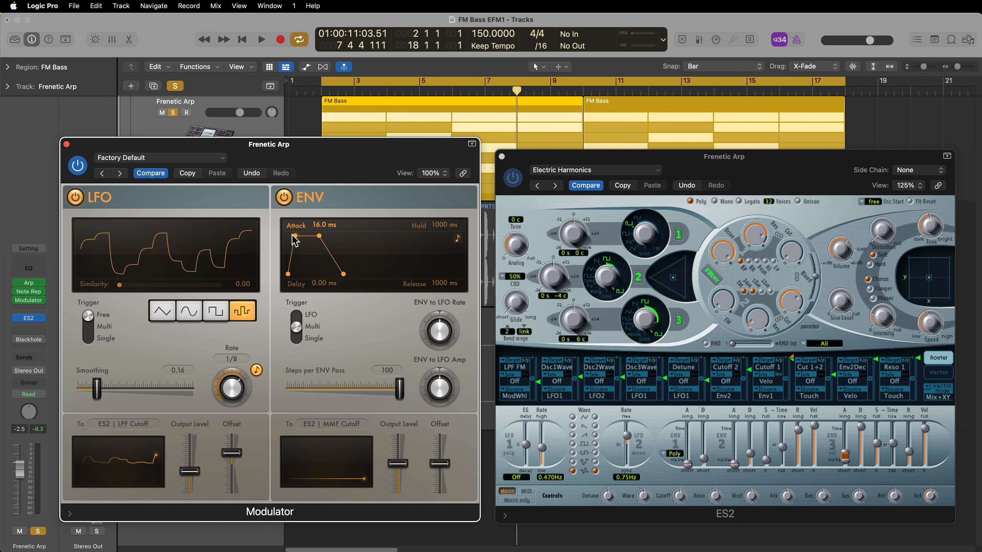
- While auditioning, set the ENV output level to 25 % and offset to 18 %, and lengthen its attack slightly
key("space")
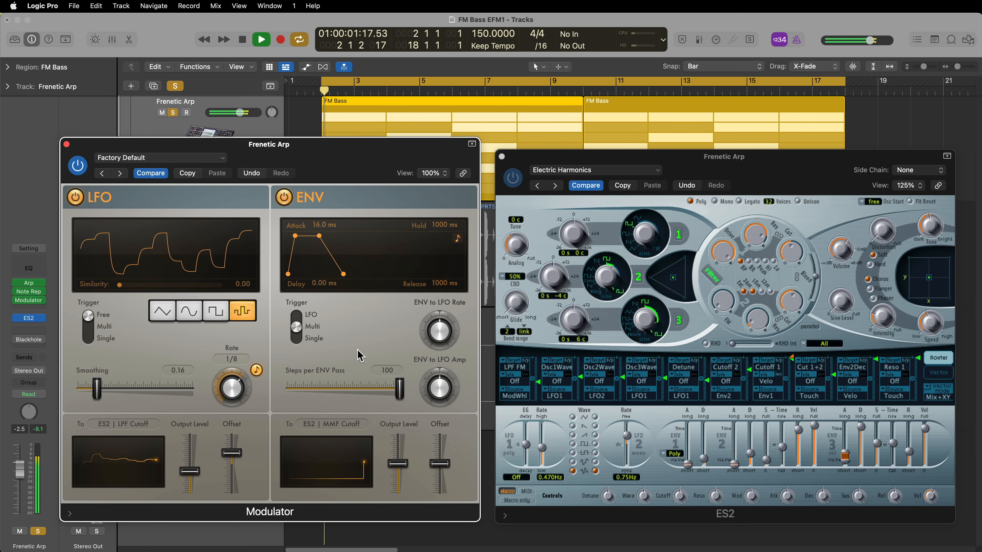
left_click_drag(401, 463, 435, 458)
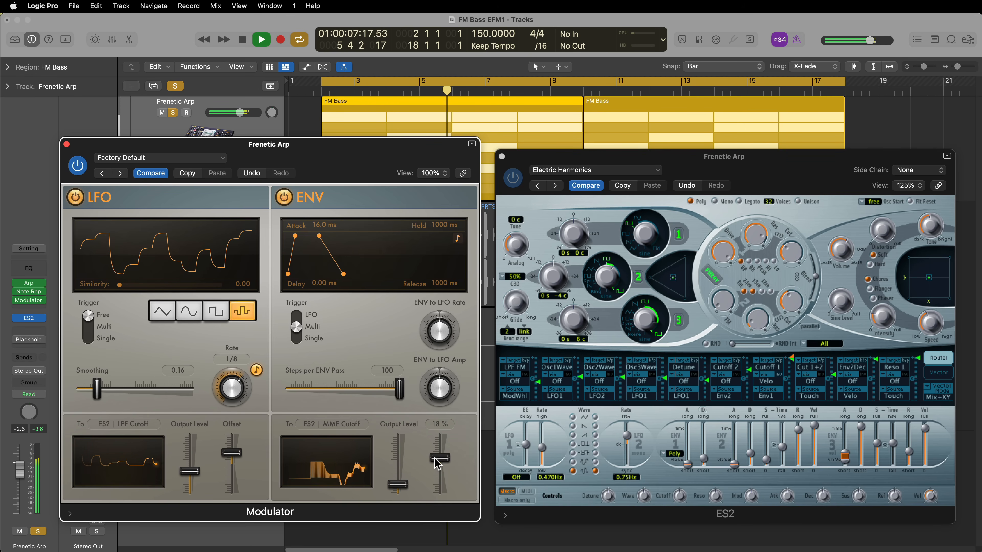
left_click_drag(398, 487, 400, 480)
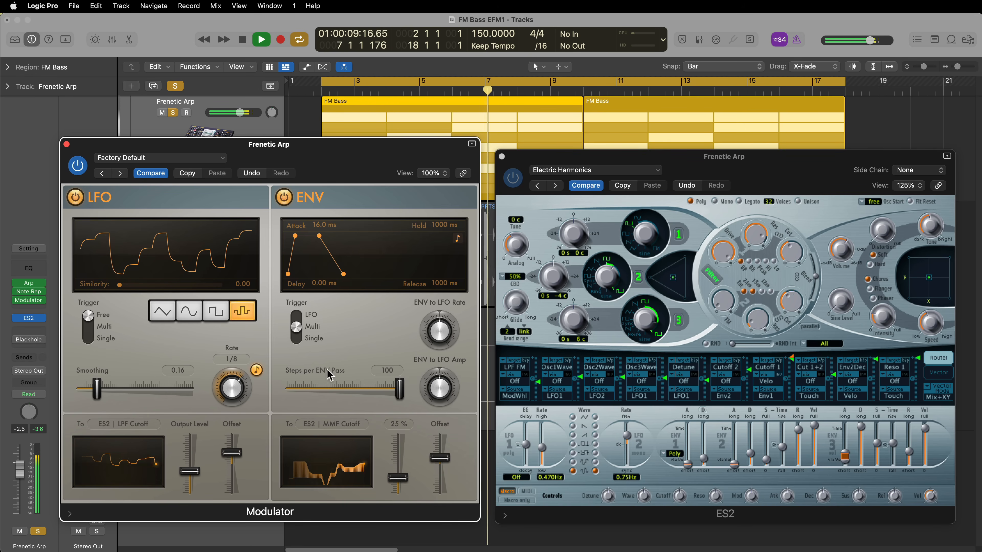
left_click_drag(295, 236, 306, 237)
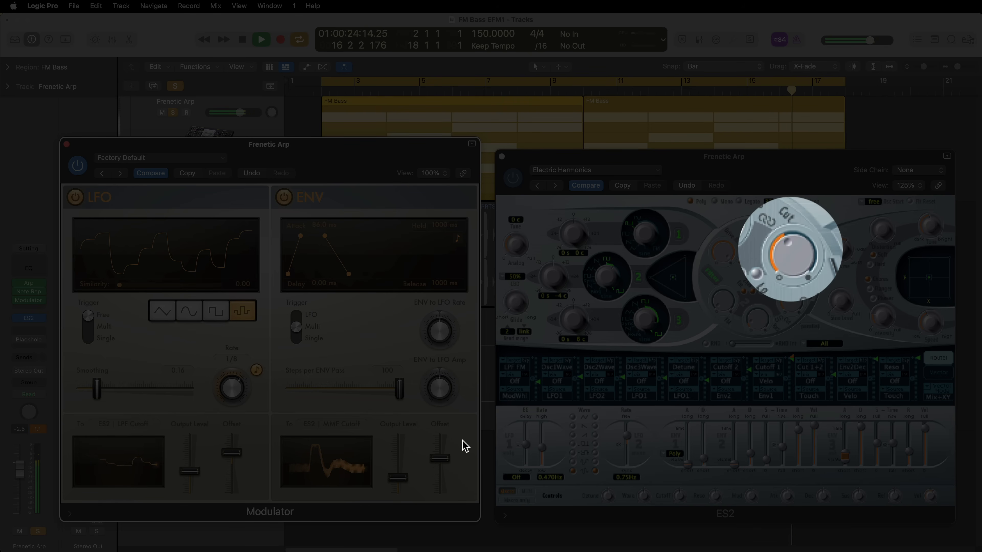
key("space")
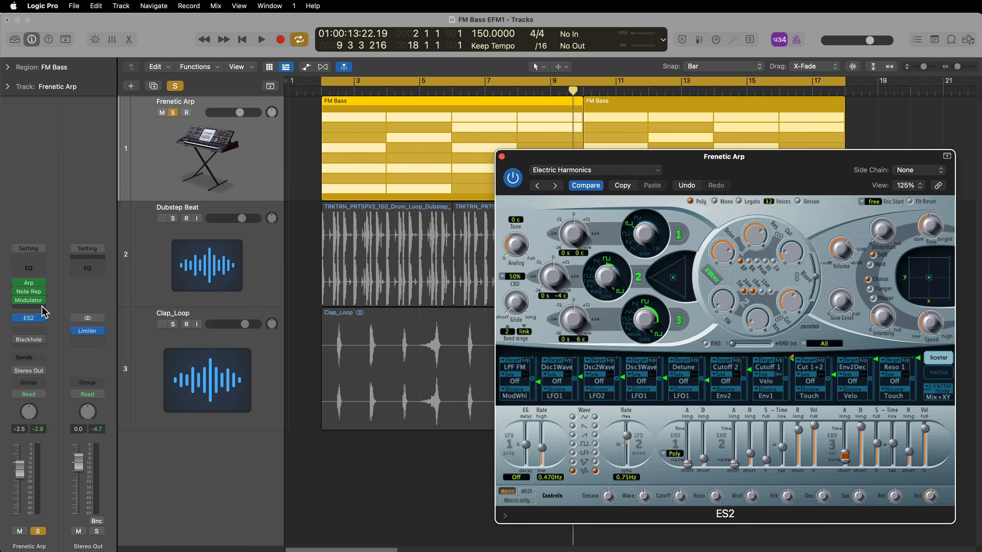
- Insert a second Modulator after the first on the Frenetic Arp track and place its window beside ES2
left_click(41, 302)
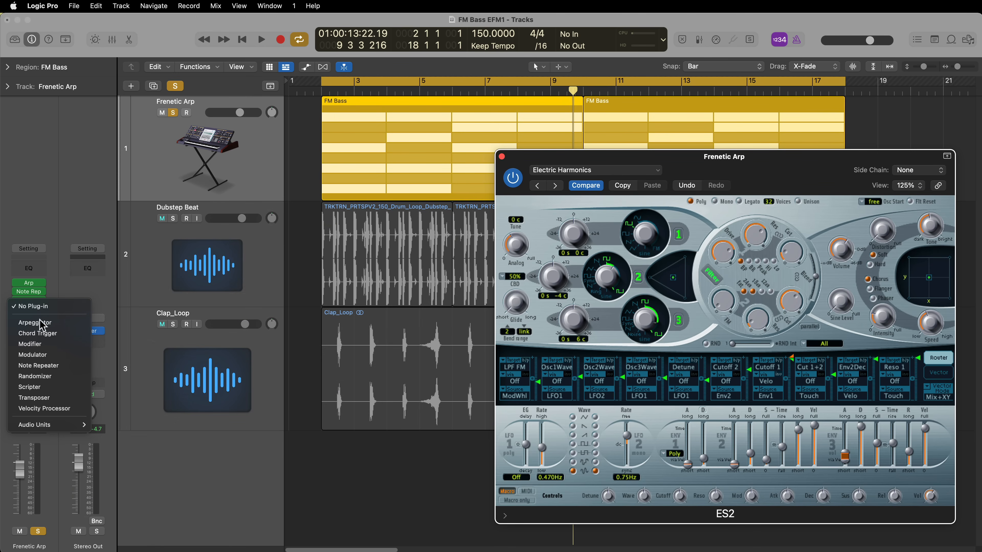
left_click(33, 355)
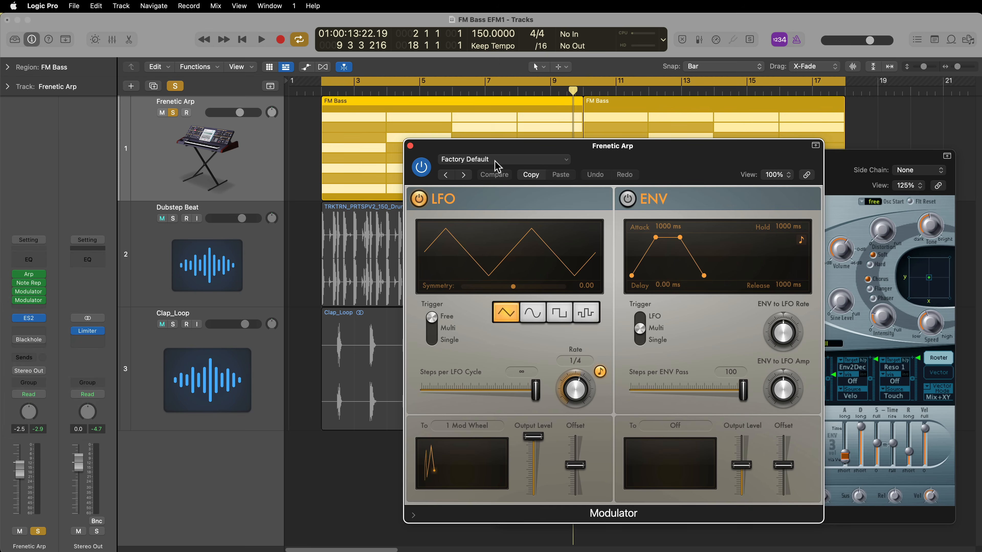
left_click_drag(498, 166, 191, 155)
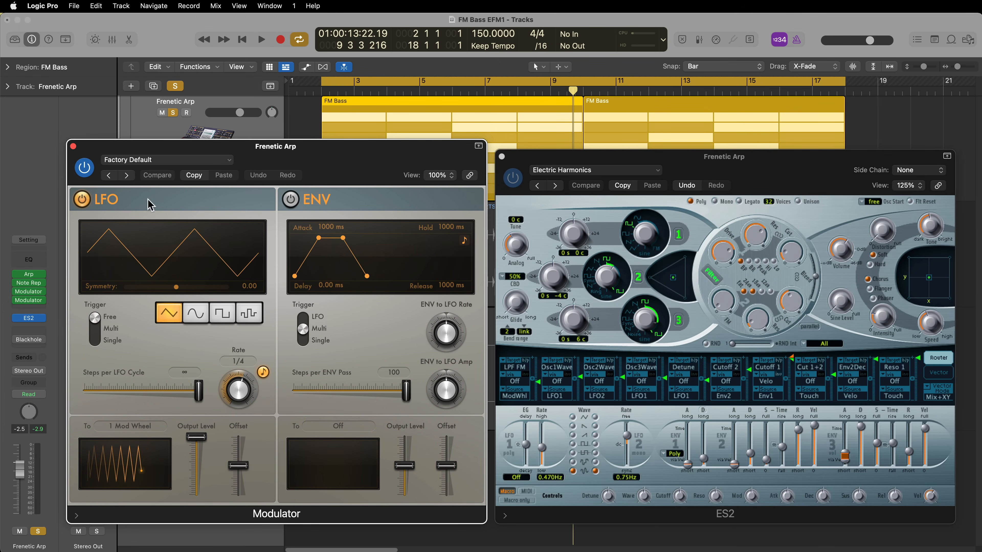
- Set the second Modulator's LFO to the random stepped waveform and map it to ES2's Drive
left_click(249, 313)
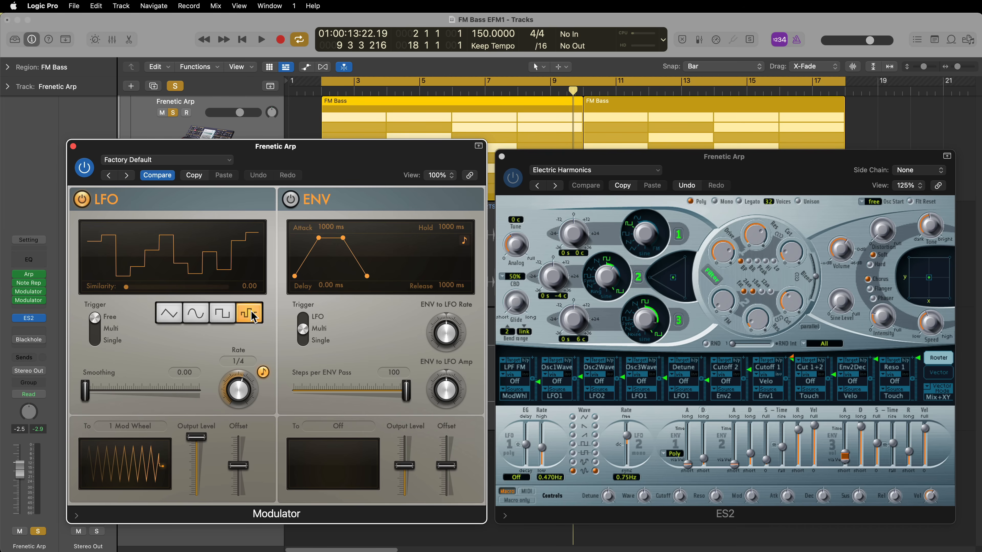
left_click(134, 430)
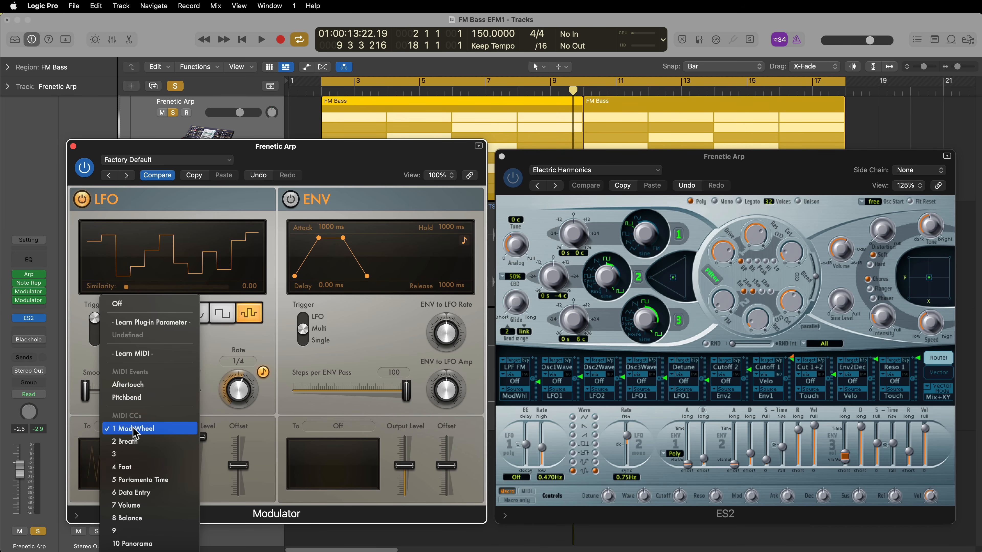
left_click(162, 323)
left_click(715, 258)
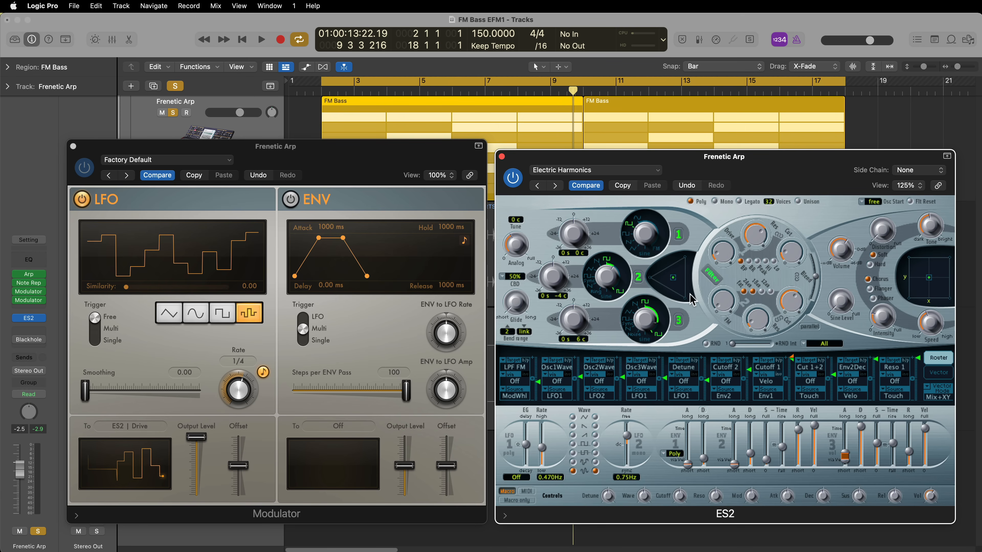
- Set the Drive LFO to a 1/8 rate and 0.20 smoothing, reduce its output level, raise its offset slightly and audition
left_click_drag(241, 386, 260, 364)
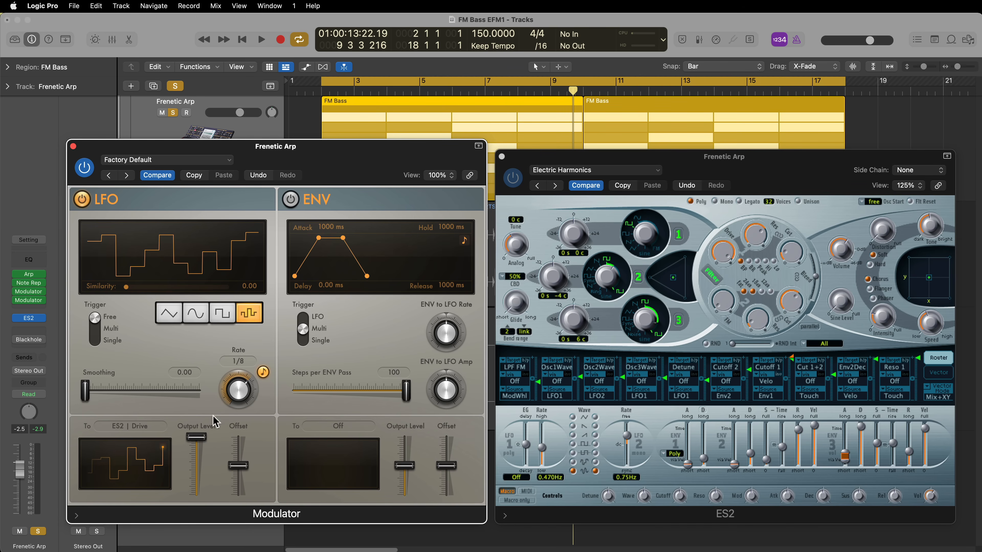
left_click_drag(86, 399, 109, 399)
left_click_drag(196, 437, 238, 462)
key("space")
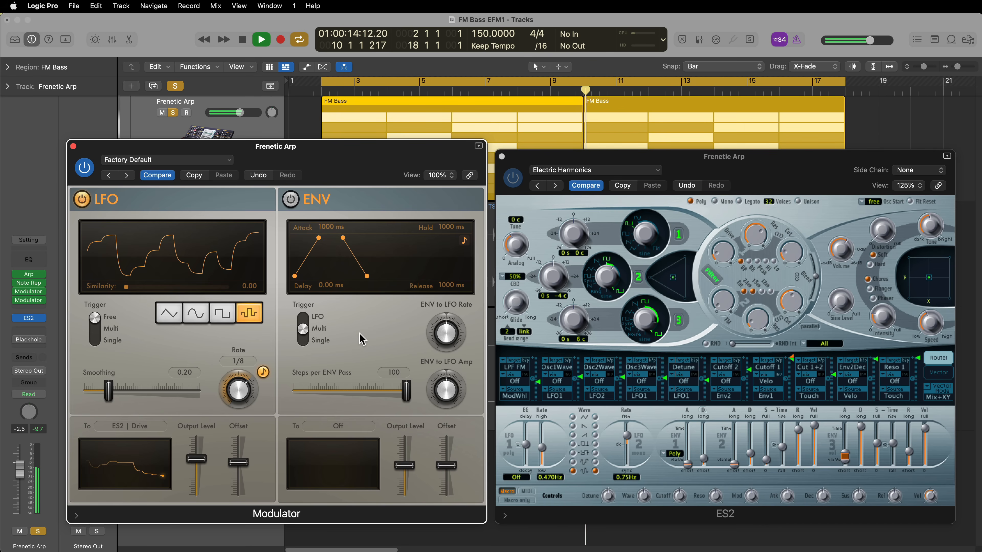
key("space")
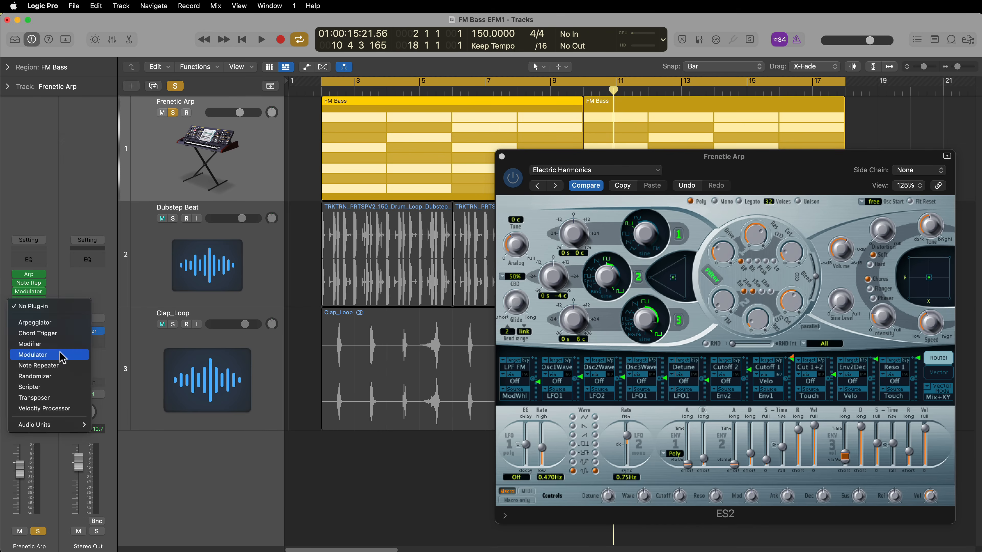
- Insert a third Modulator beside ES2, map its LFO to ES2's LPF FM and choose the random stepped waveform
left_click(61, 354)
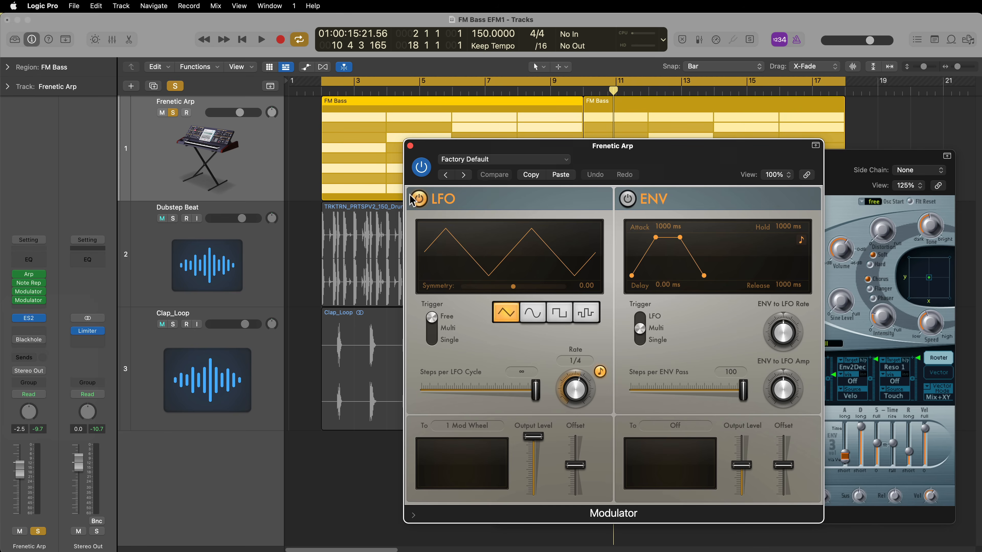
left_click_drag(572, 152, 213, 156)
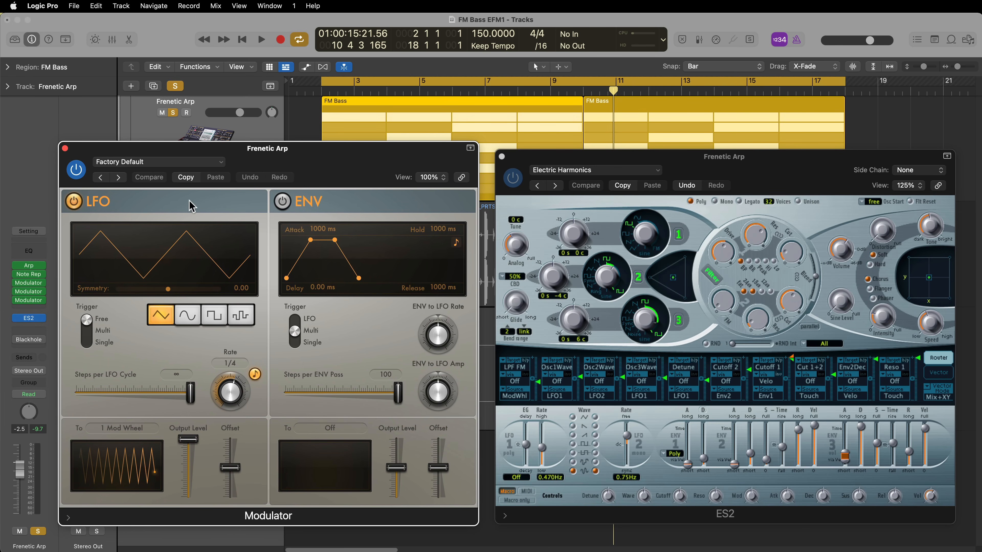
left_click(150, 430)
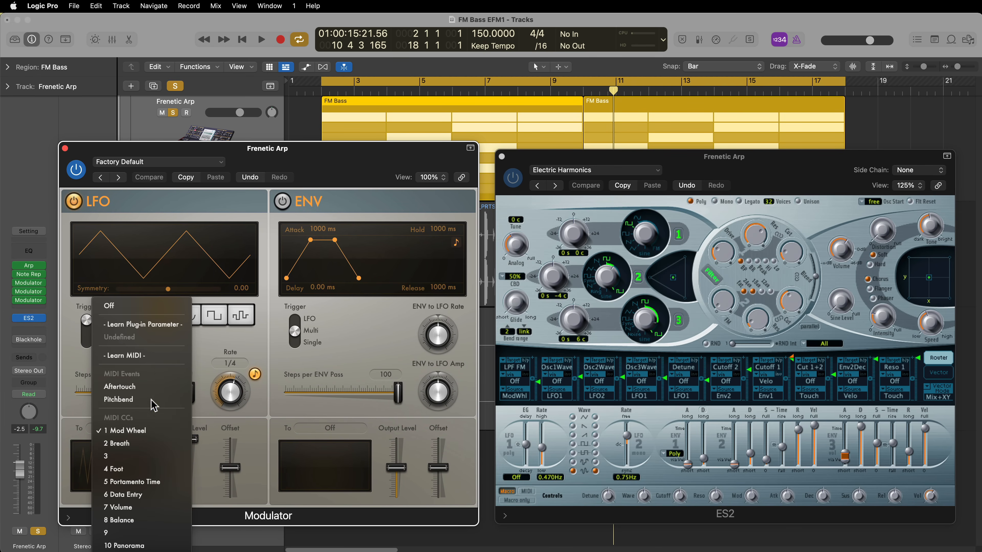
left_click(165, 328)
left_click(719, 312)
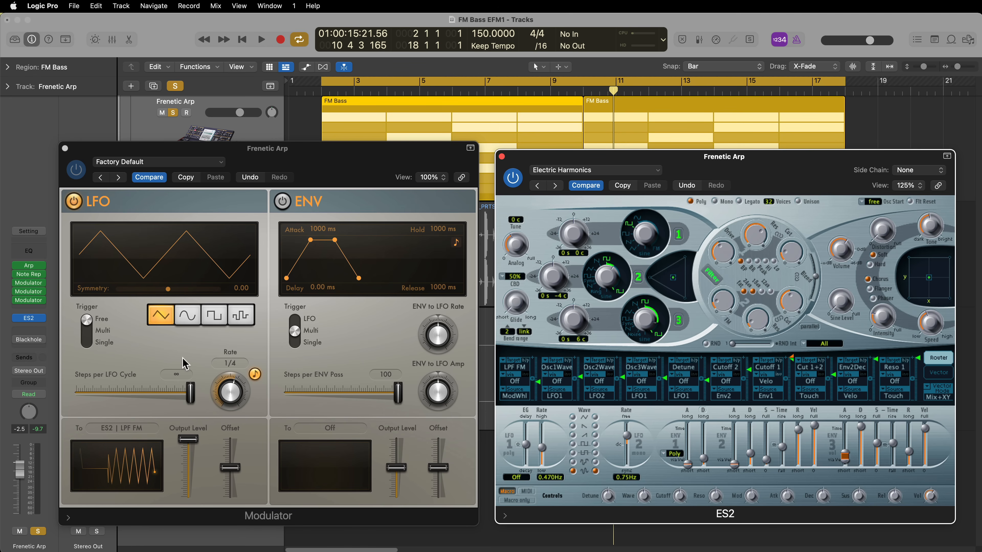
left_click(243, 315)
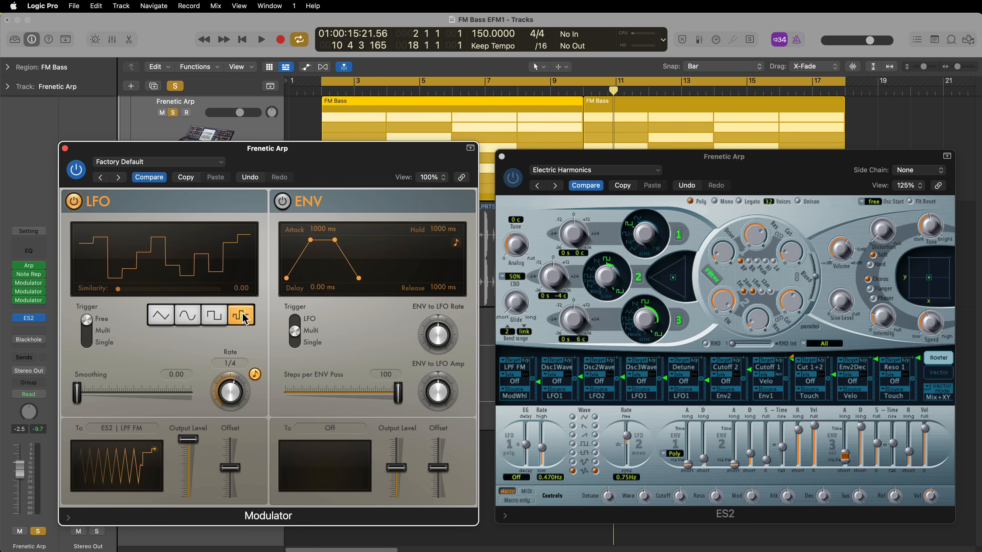
- Try the sine, square and triangle waveforms on the third Modulator's LFO and return to the random stepped waveform
left_click(188, 321)
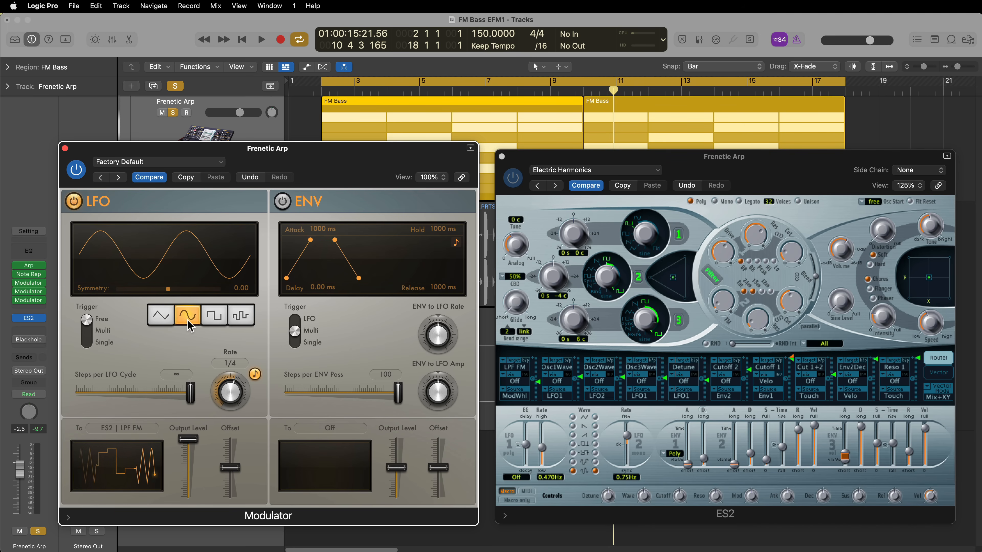
left_click(218, 324)
left_click(197, 325)
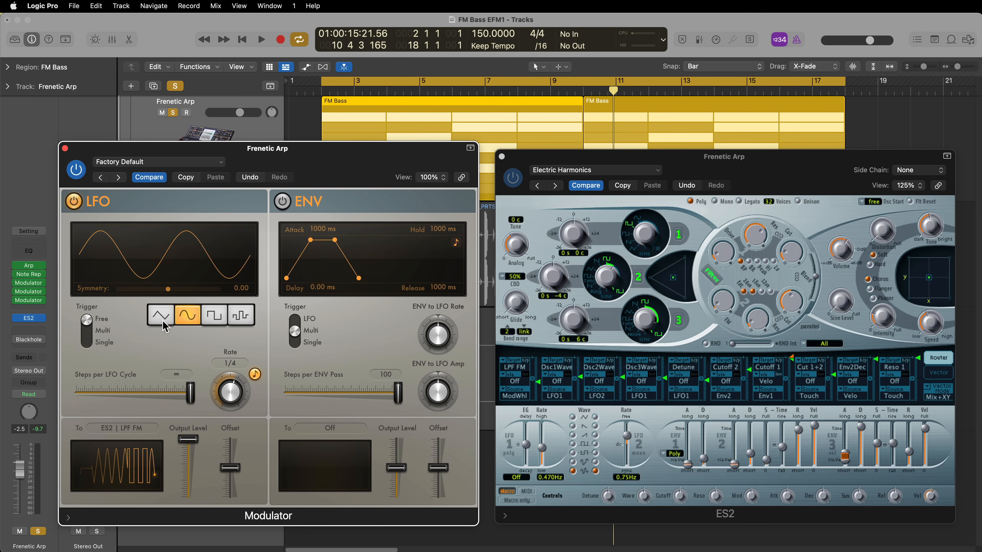
left_click(164, 326)
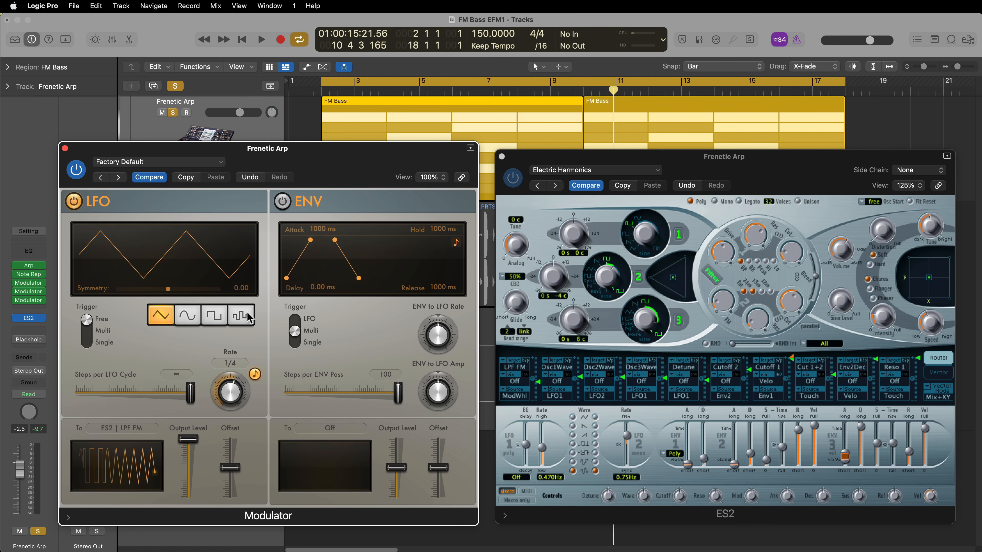
left_click(249, 318)
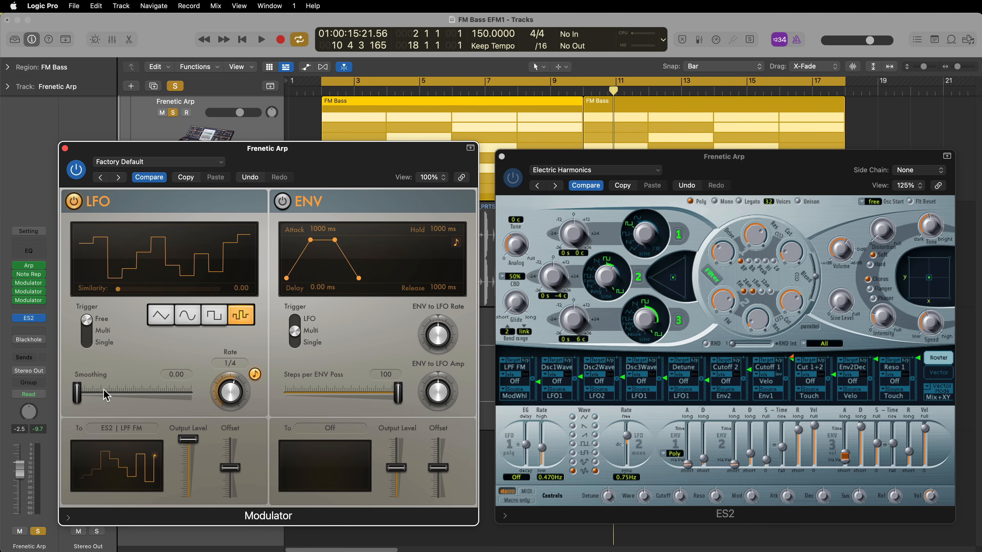
- Set the LPF FM LFO's smoothing to 0.13, reduce its output level, lower its offset slightly and audition
left_click_drag(79, 390, 95, 394)
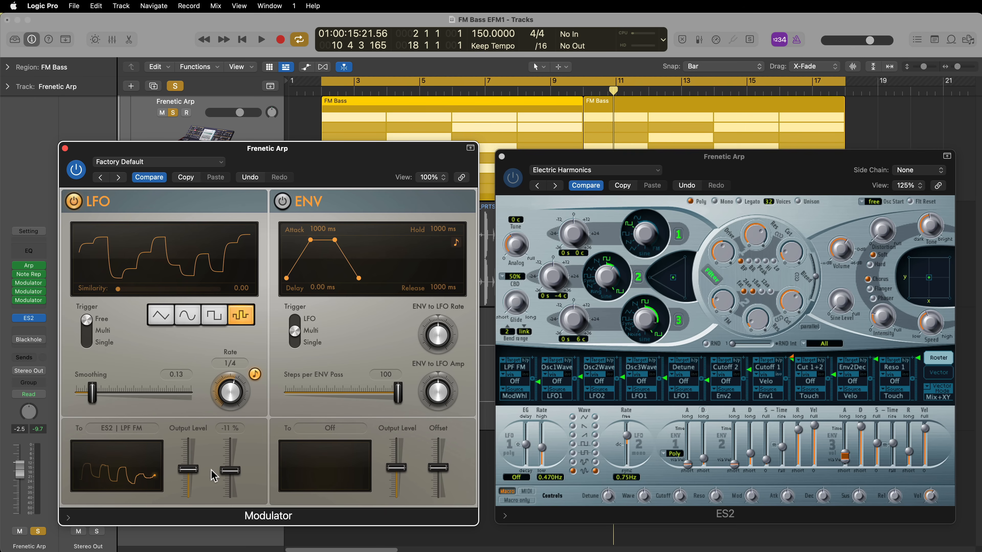
key("space")
left_click_drag(231, 470, 192, 459)
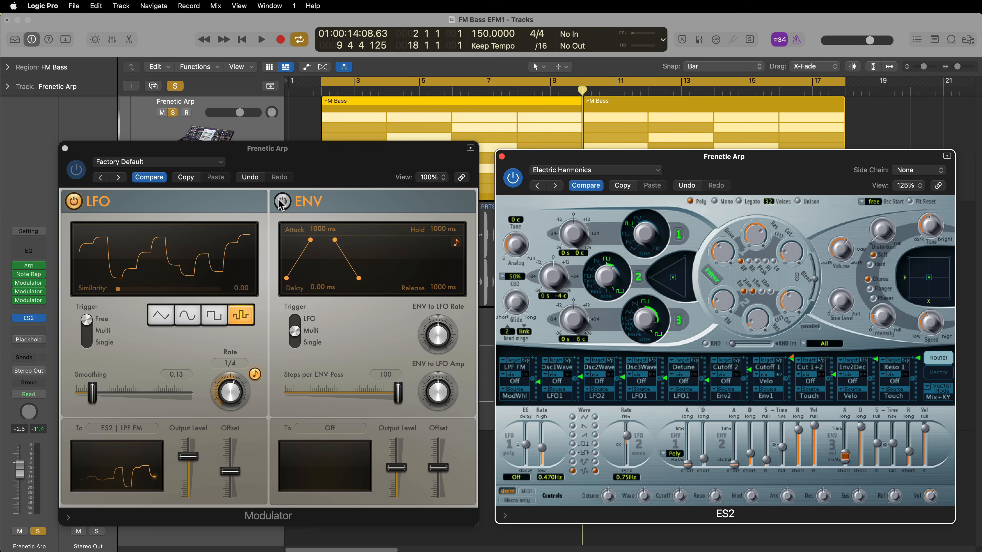
- Enable the third Modulator's envelope and map it to ES2's LPF Resonance using Learn Plug-in Parameter
left_click(282, 202)
left_click(338, 432)
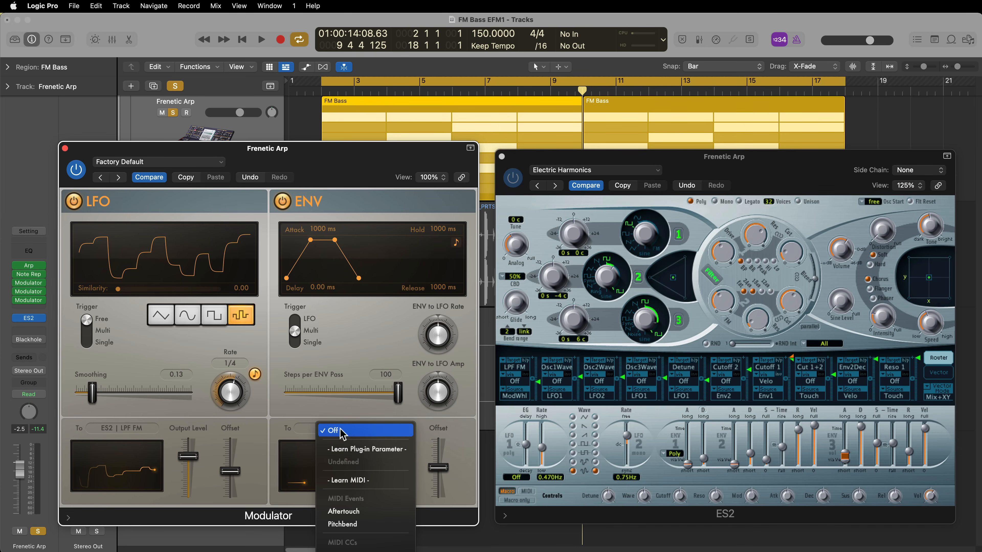
left_click(355, 449)
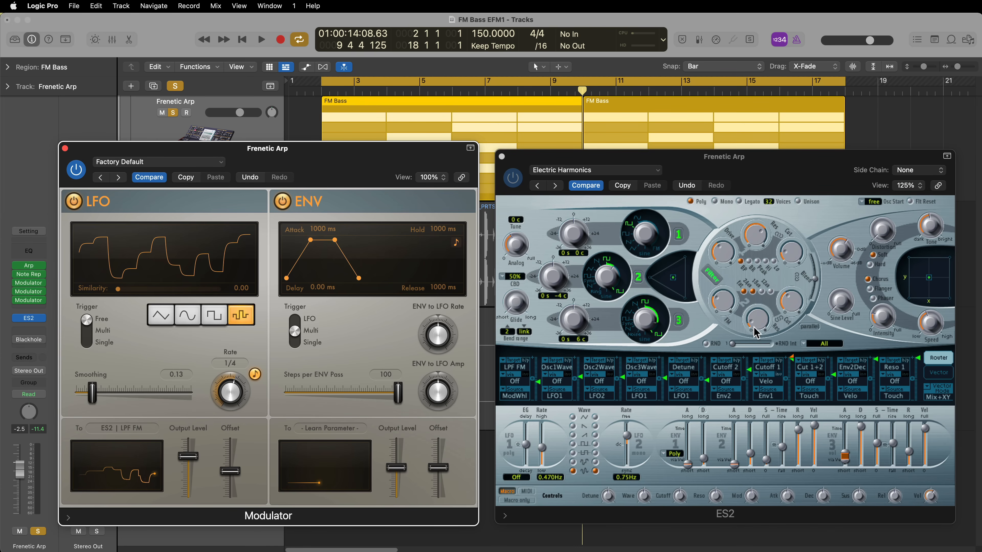
left_click(762, 325)
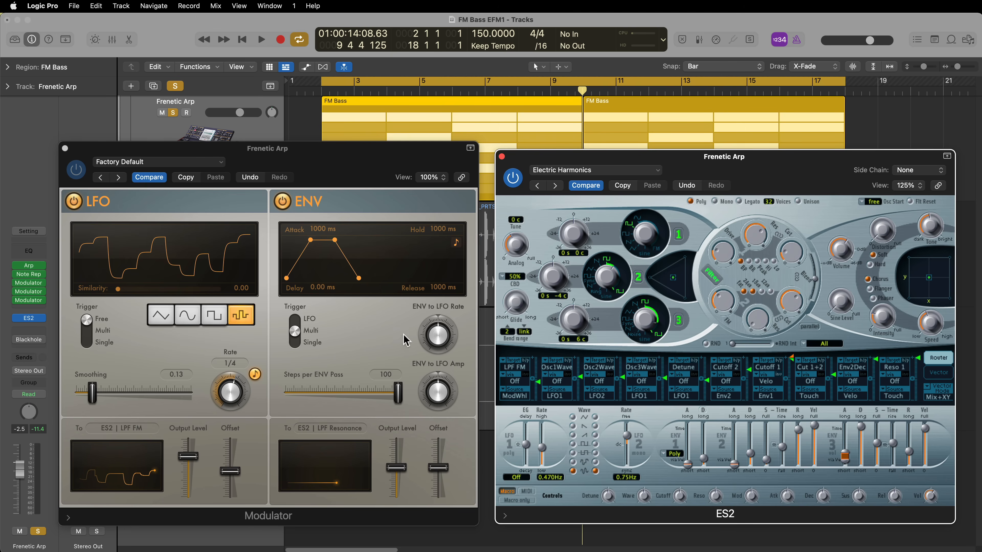
- Set the resonance envelope's attack to 210 ms and output level to 62 %, and raise its offset slightly while auditioning
left_click_drag(323, 229, 322, 262)
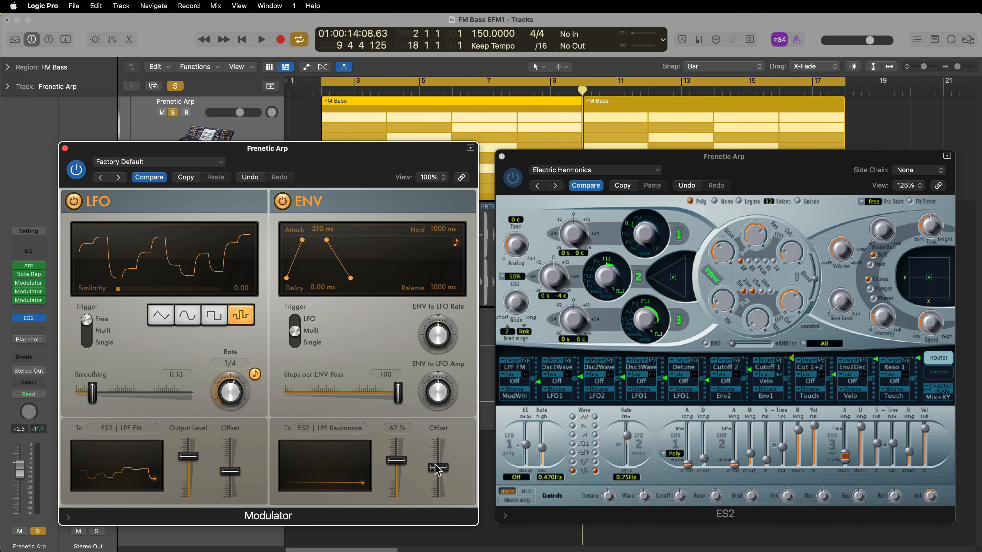
left_click_drag(438, 470, 443, 466)
key("space")
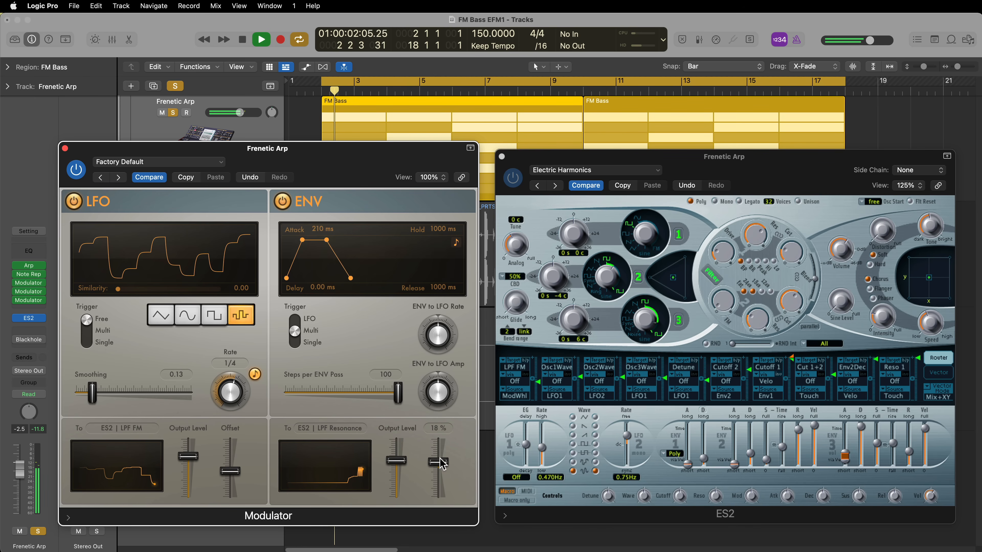
mouse_move(438, 462)
left_mouse_down()
mouse_move(441, 483)
mouse_move(441, 465)
left_mouse_up()
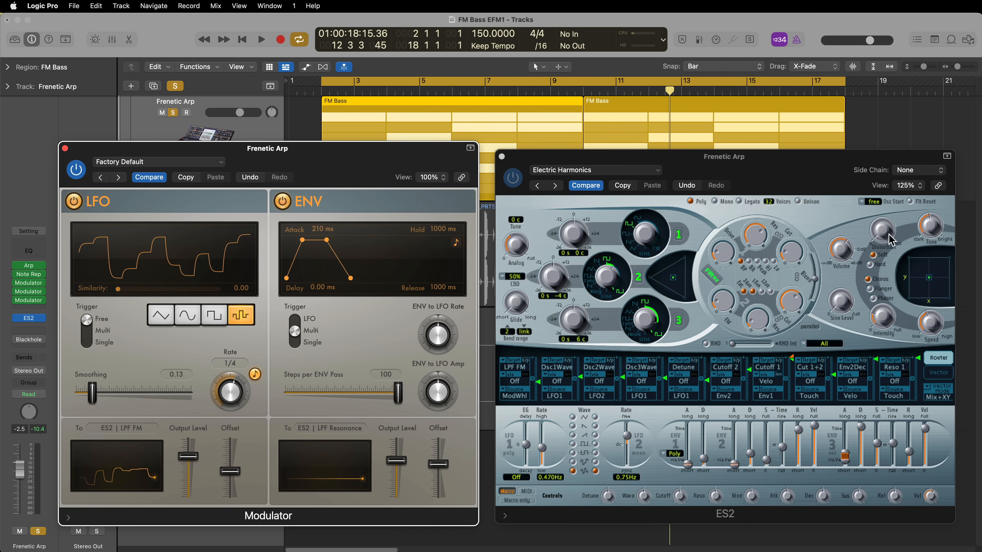
- Turn on Unison with 16 voices in ES2 and adjust its Analog amount and volume while auditioning
left_click(886, 230)
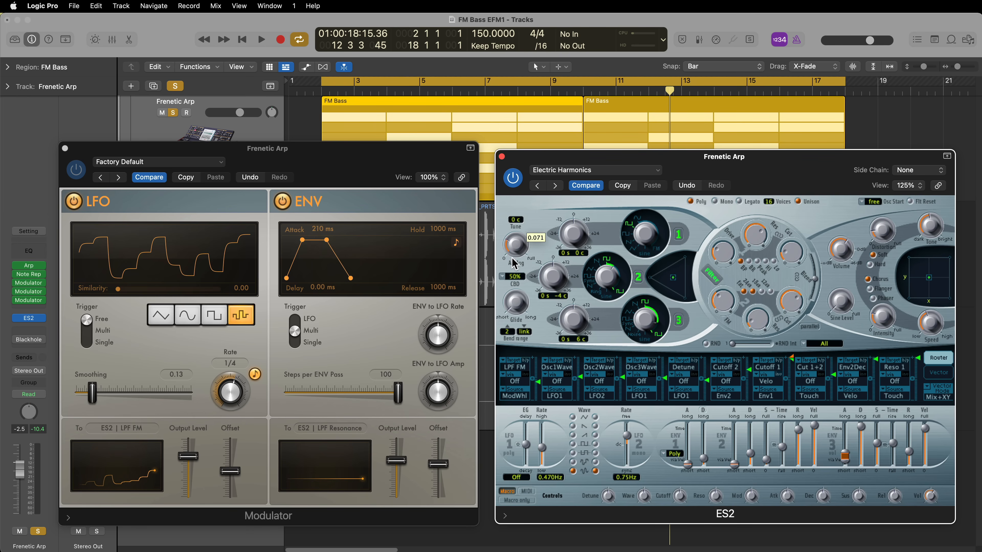
key("space")
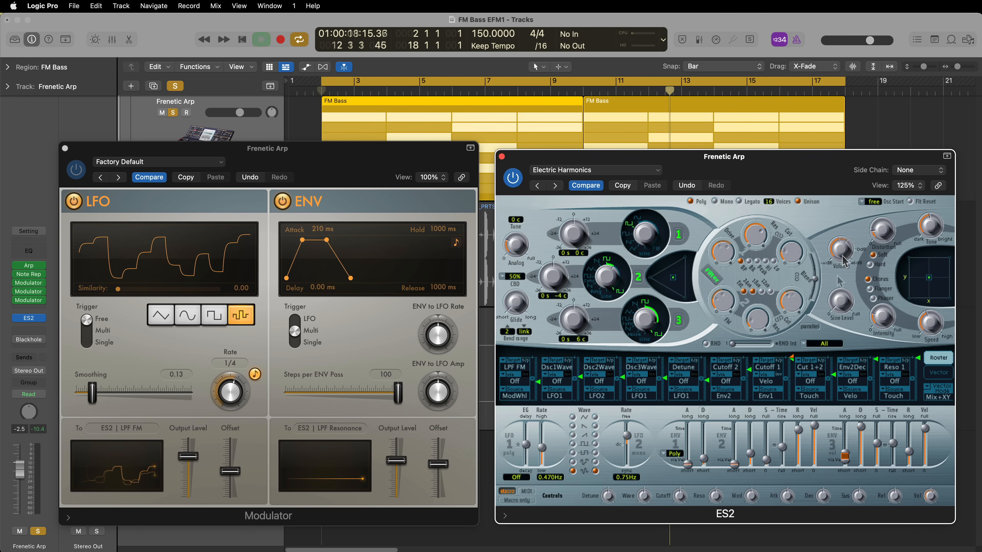
left_click(841, 247)
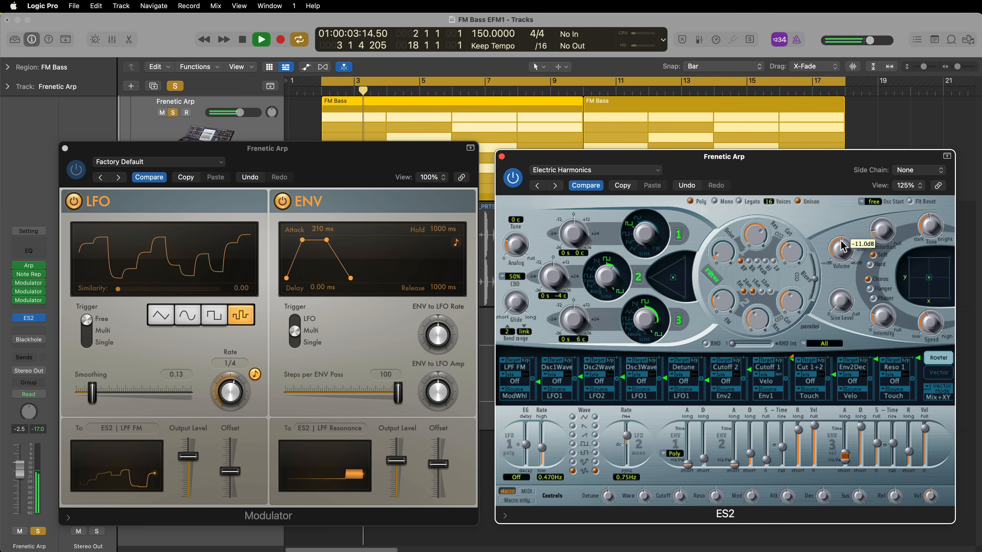
left_click_drag(841, 240, 843, 240)
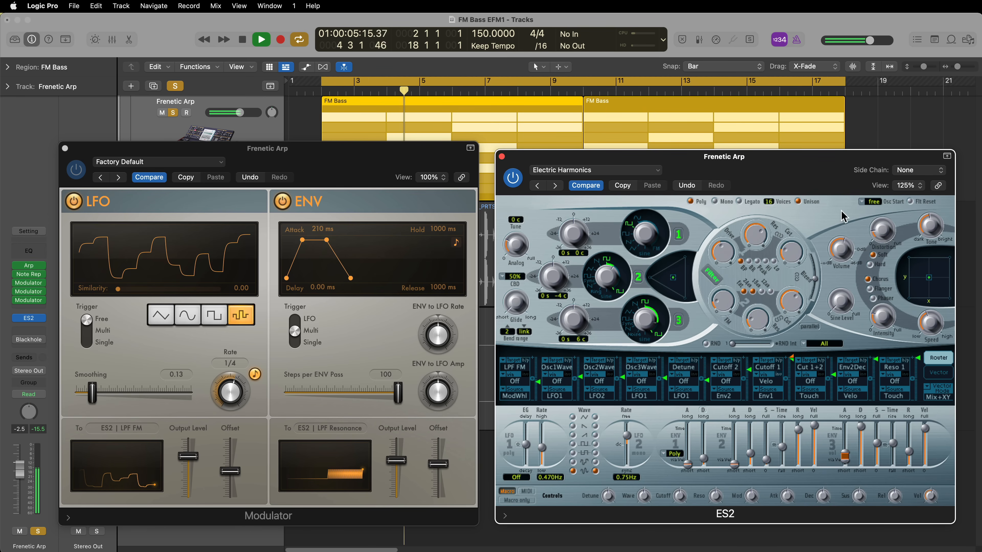
left_click(528, 238)
mouse_move(528, 237)
left_mouse_down()
mouse_move(537, 193)
mouse_move(527, 234)
left_mouse_up()
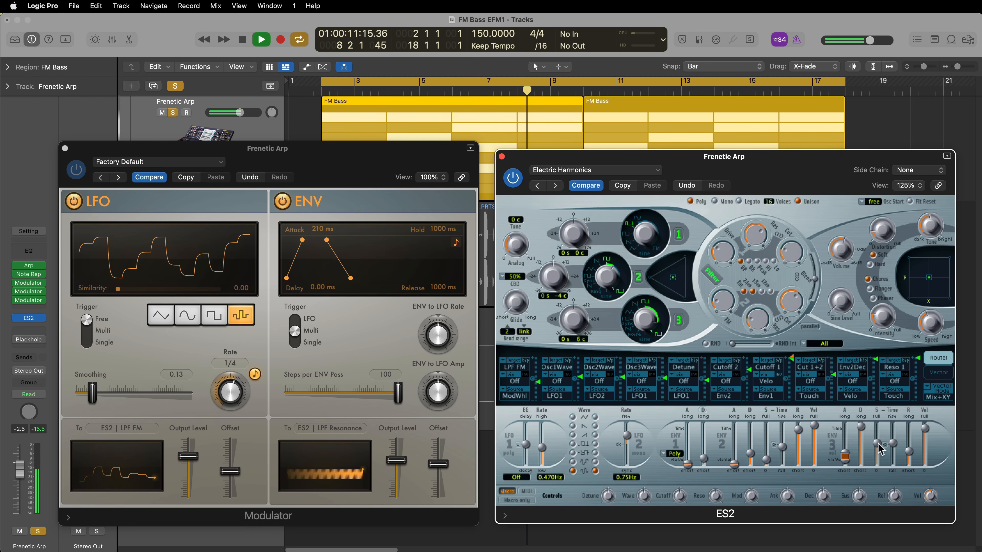
- Lower the decay and sustain of ES2's ENV 3, turn oscillator 1's waveform into the FM range and audition
mouse_move(877, 444)
left_mouse_down()
mouse_move(877, 456)
mouse_move(861, 437)
left_mouse_up()
mouse_move(910, 453)
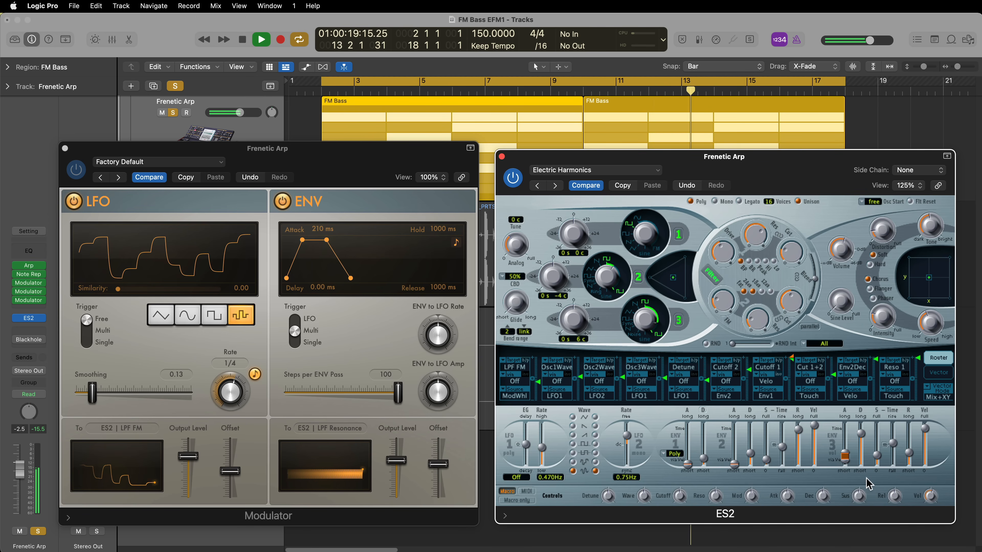
key("space")
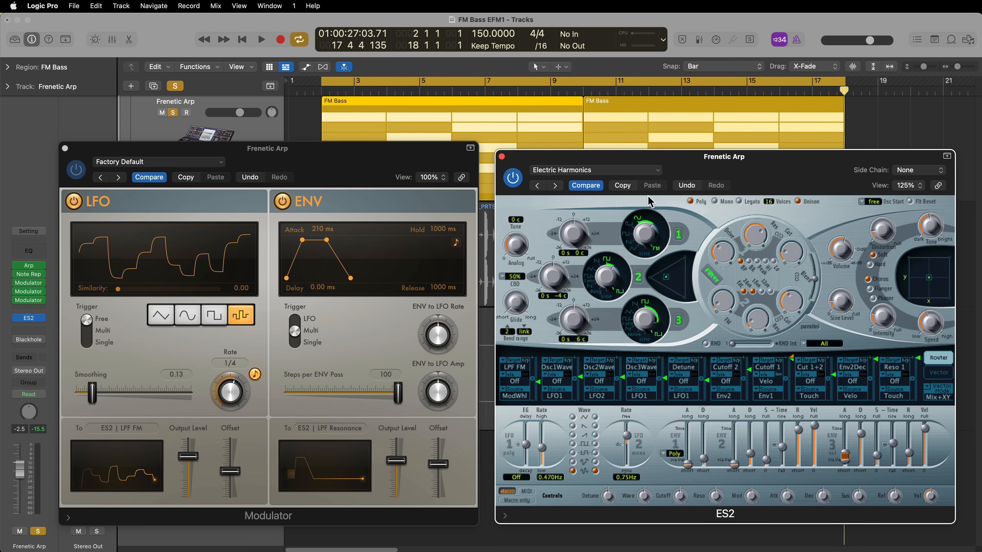
key("space")
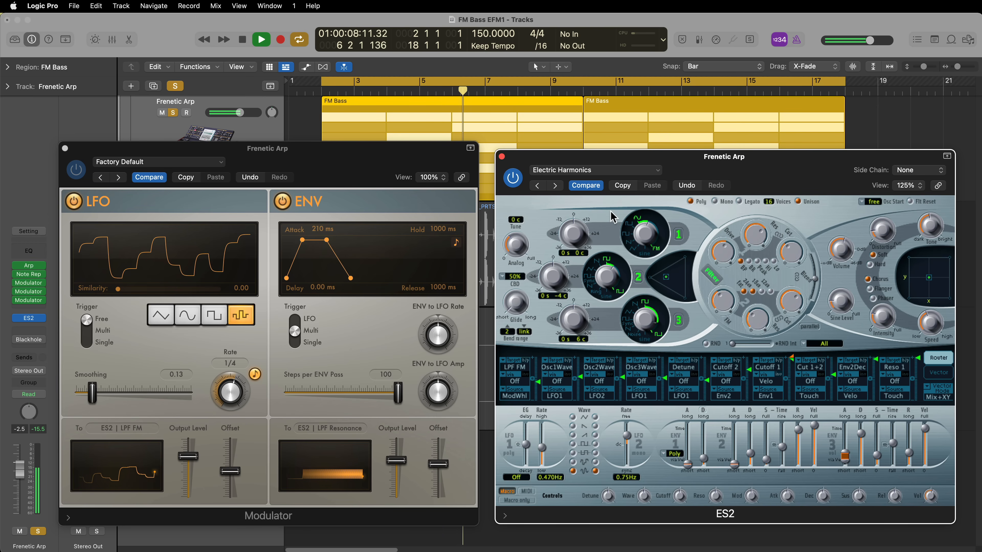
key("space")
- Tune ES2's oscillators 1 and 2 to -12 semitones and adjust the oscillator mix in the triangle during playback
left_click_drag(574, 230, 575, 239)
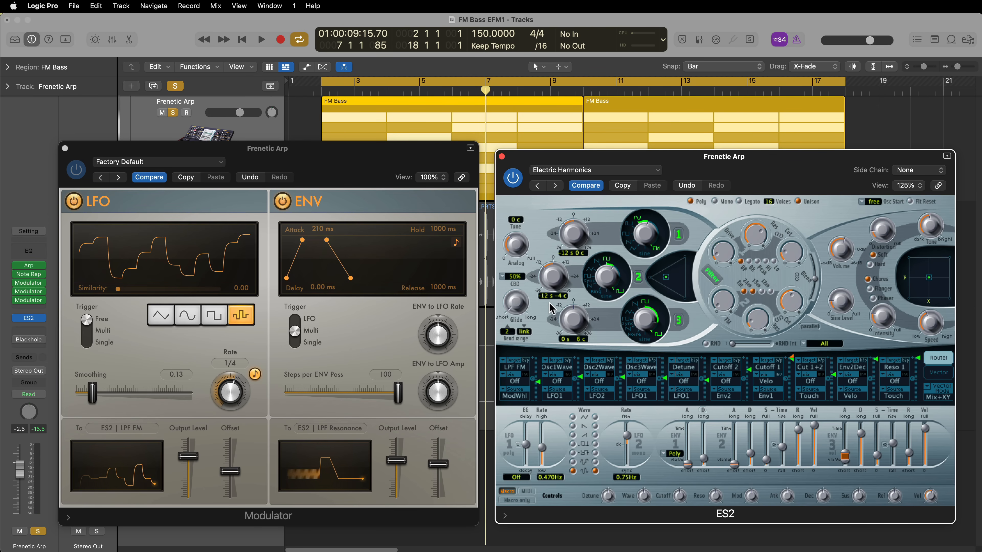
key("space")
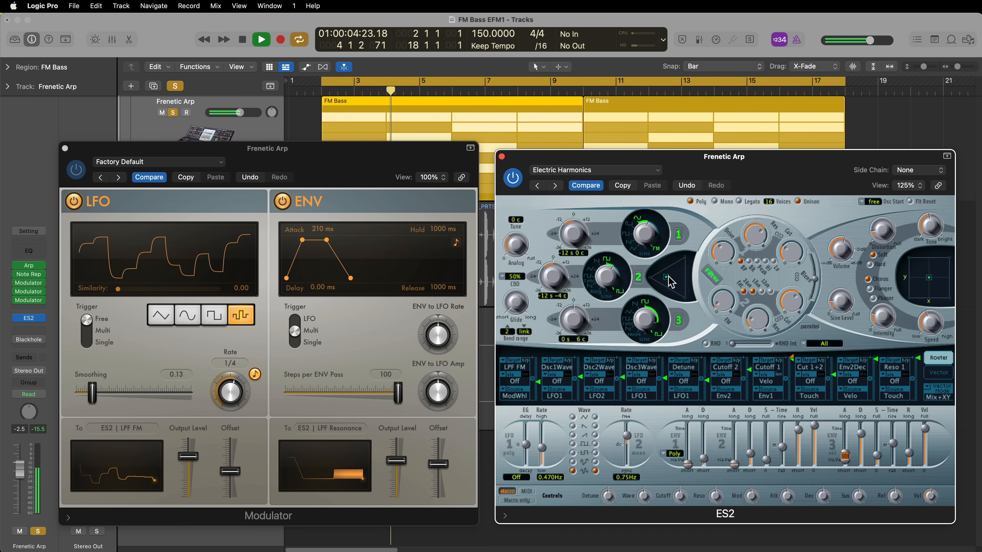
left_click_drag(666, 277, 676, 278)
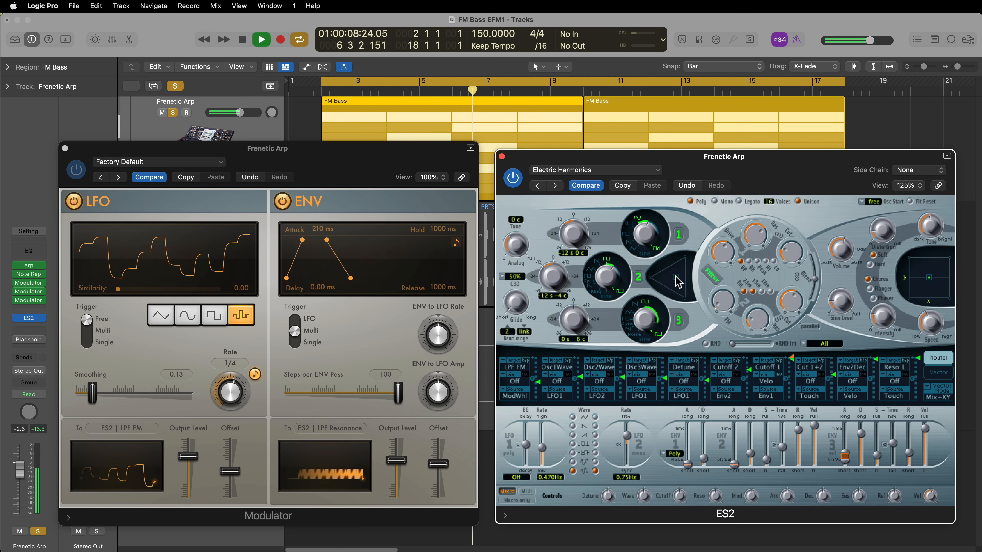
key("space")
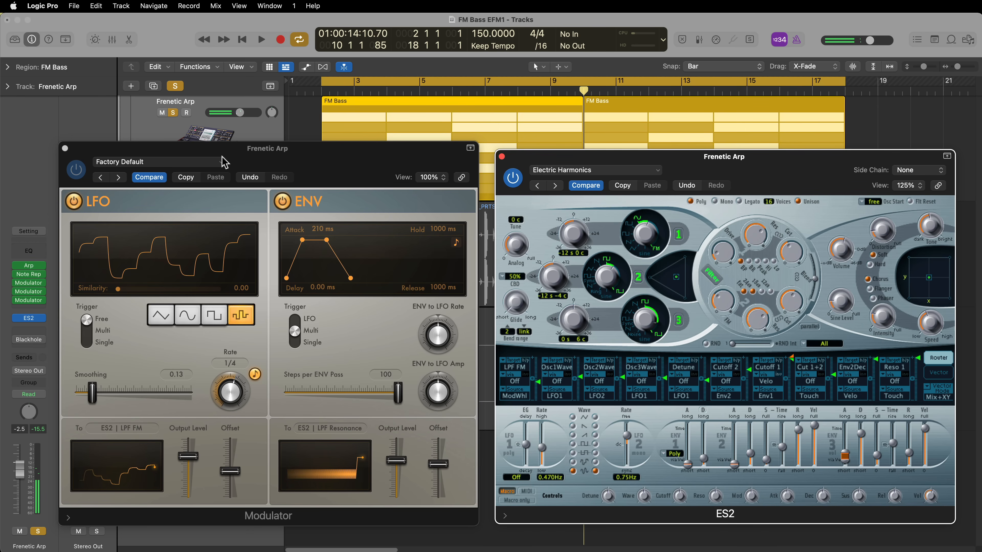
- Close the Modulator, enable the Blackhole reverb on the Frenetic Arp track and place its window beside ES2
left_click(65, 149)
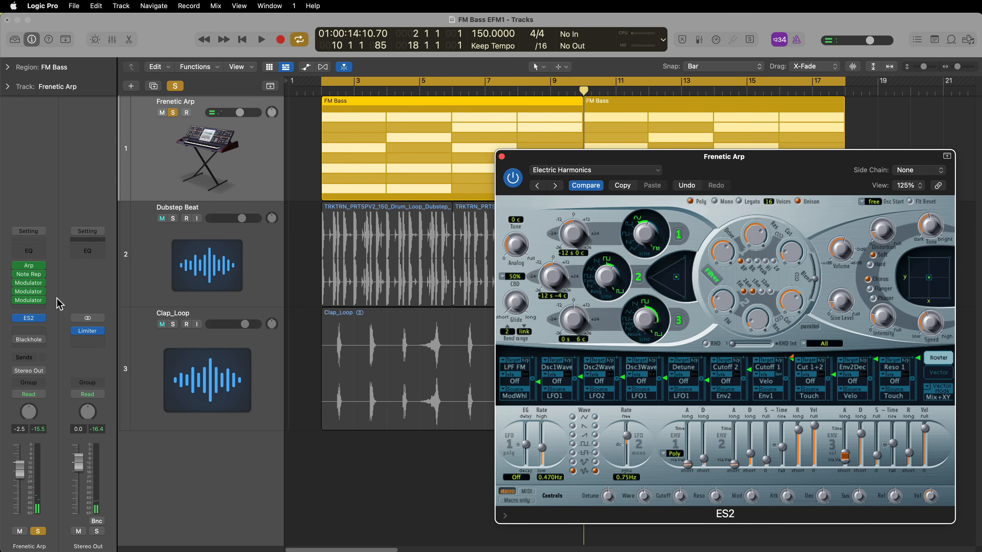
left_click(17, 344)
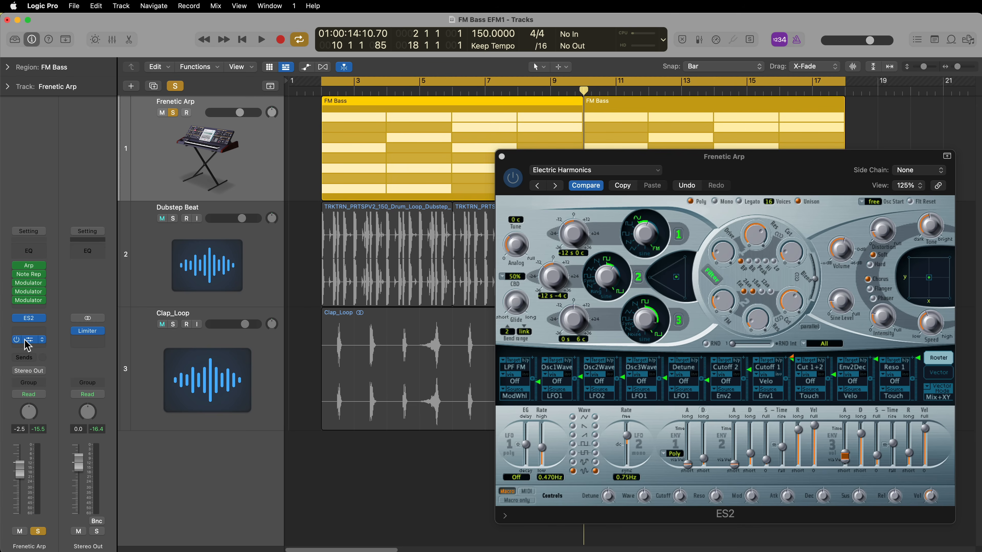
left_click(27, 340)
left_click_drag(615, 156, 343, 180)
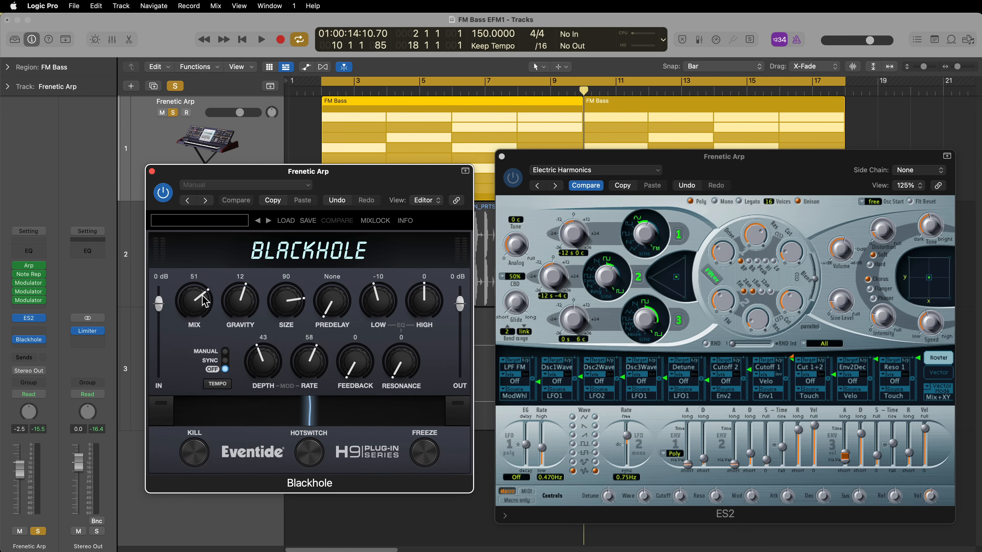
- Set Blackhole's mix to 50 and tune ES2's oscillator 2 back to 0 semitones during playback
left_click_drag(205, 301, 209, 364)
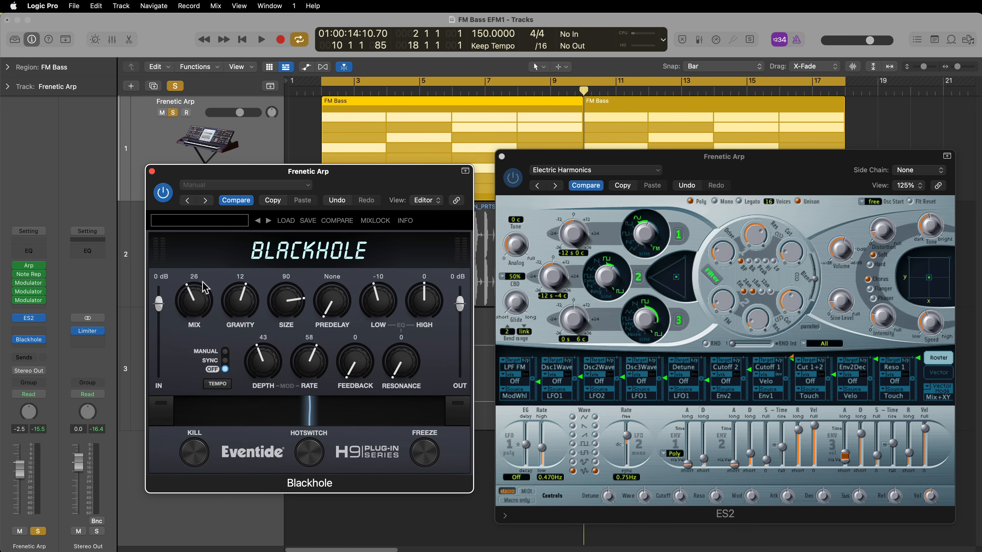
key("space")
left_click_drag(204, 288, 201, 248)
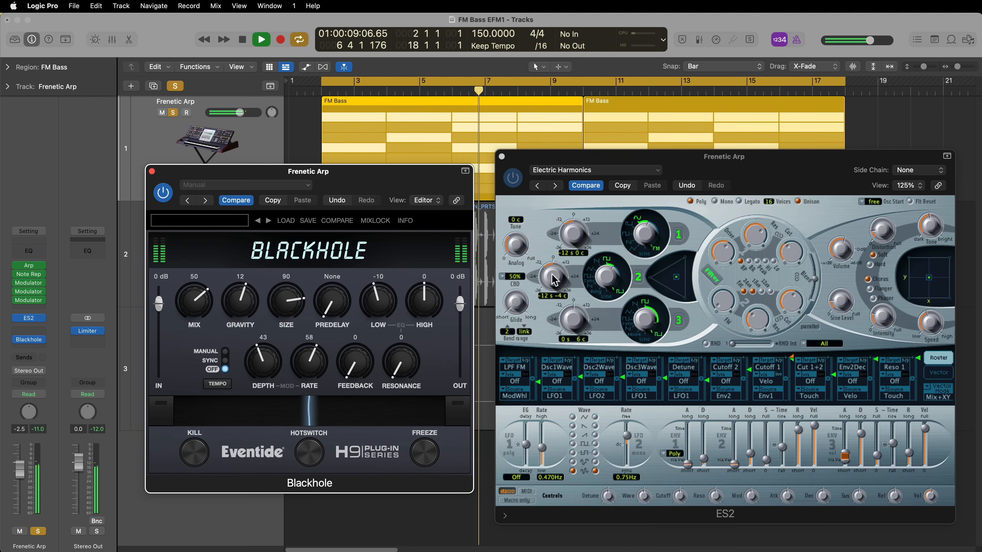
left_click_drag(552, 275, 558, 253)
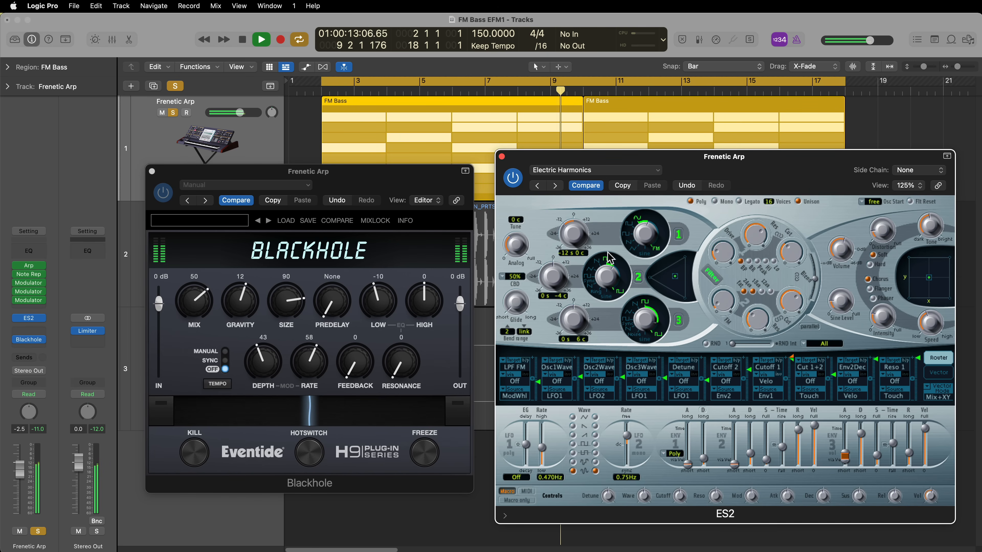
- Set Blackhole's mix to 45 and size to 81, close its window and stop playback
left_click_drag(198, 300, 199, 308)
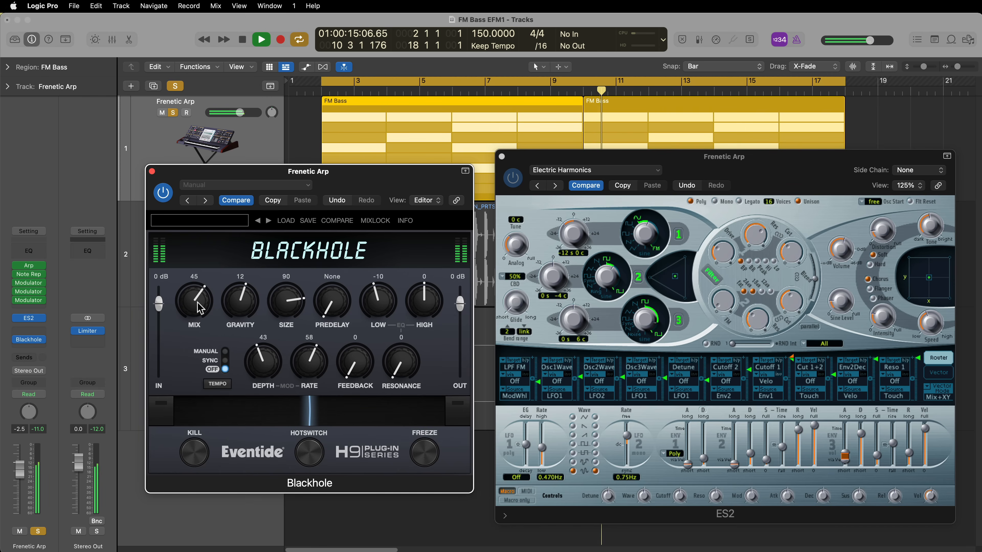
left_click_drag(285, 304, 287, 315)
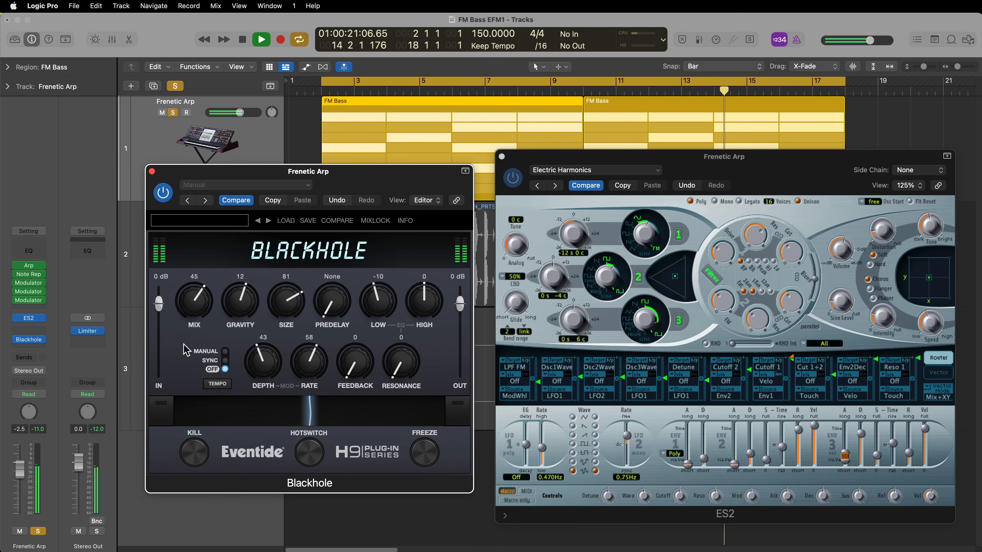
left_click(152, 172)
key("space")
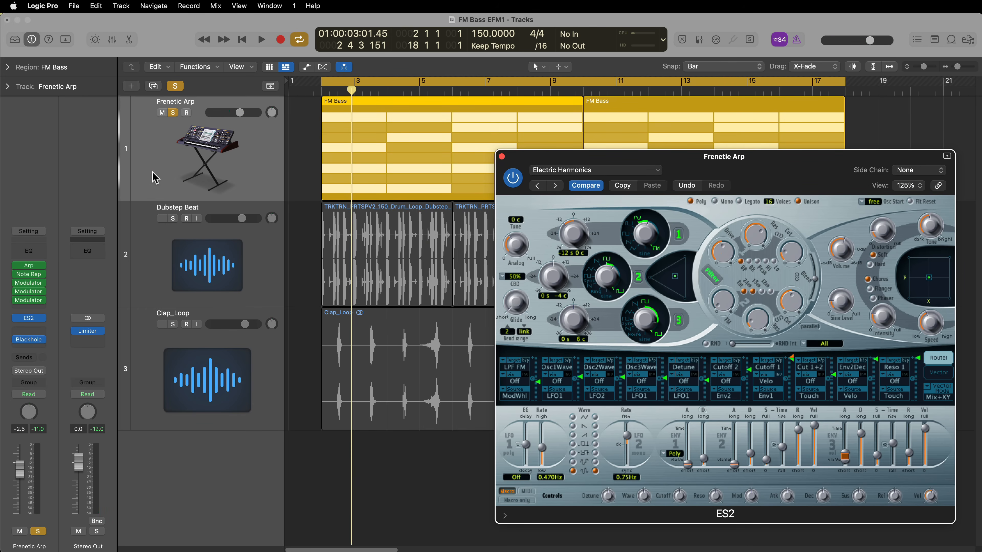
- Insert a stereo Channel EQ before Blackhole on the Frenetic Arp track, reposition its window and enable the high-cut band
left_click(43, 332)
mouse_move(73, 358)
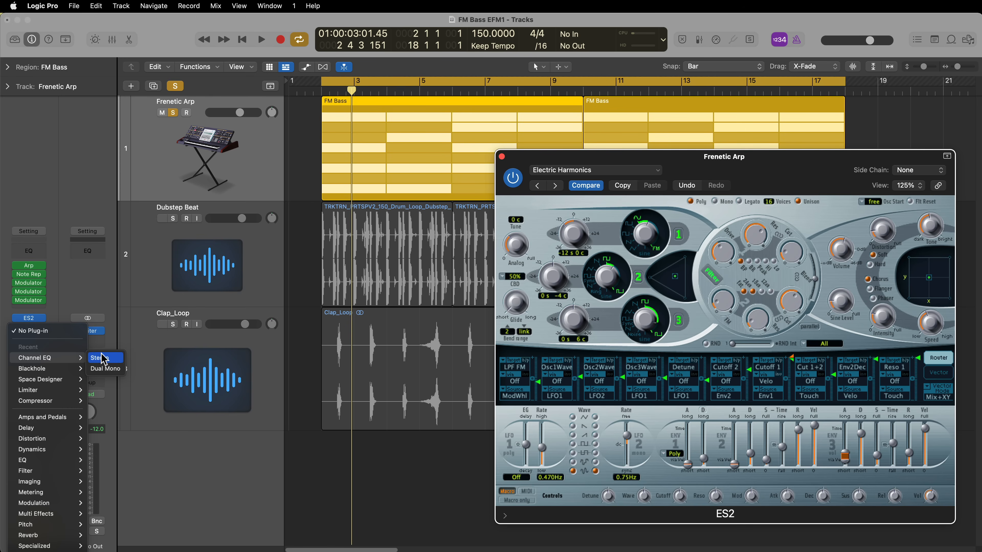
left_click(104, 359)
left_click_drag(576, 158, 227, 179)
left_click(489, 221)
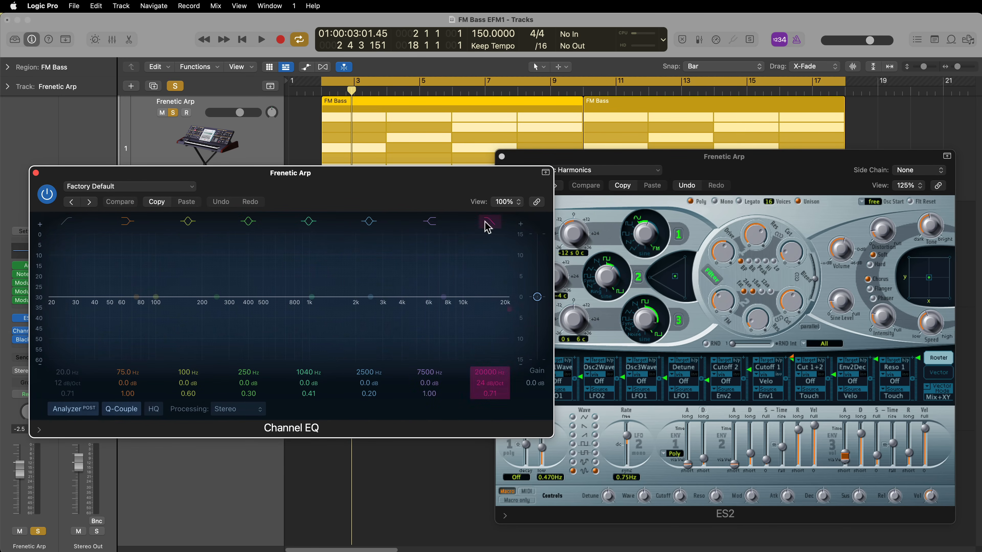
- Set the Channel EQ's high cut to 6300 Hz and enable its low cut at 135 Hz, 24 dB/Oct, with playback running
left_click_drag(508, 309, 432, 309)
left_click(72, 224)
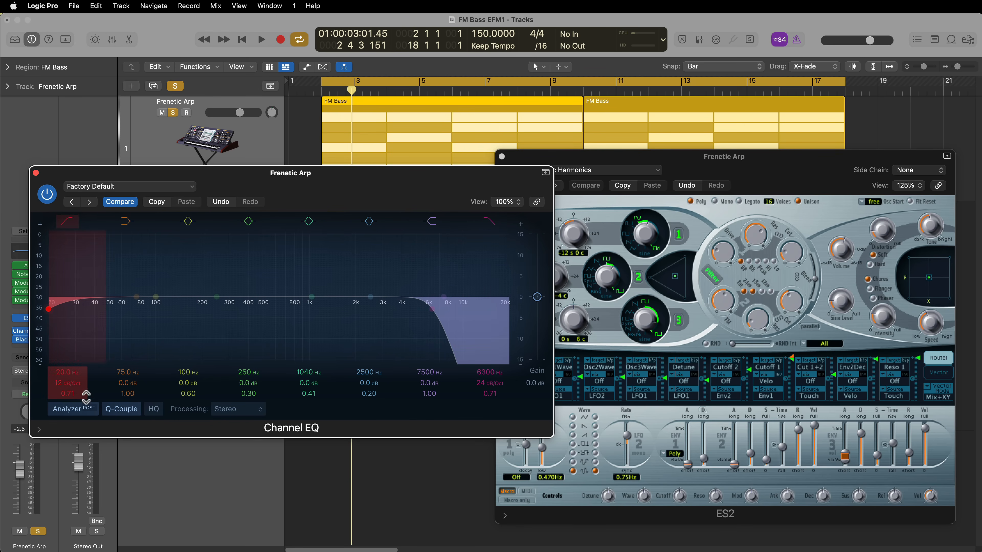
left_click_drag(70, 377, 67, 350)
key("space")
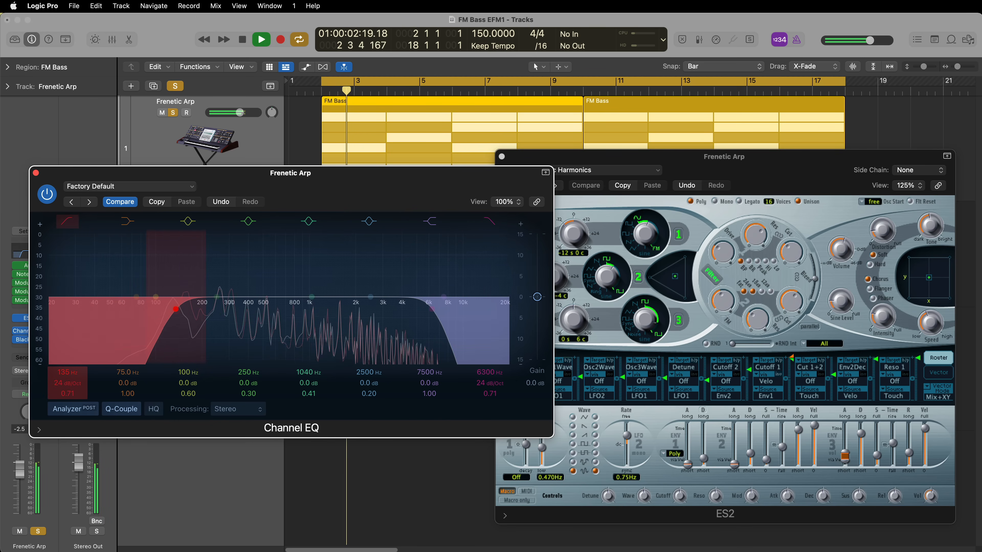
- Lower the high cut to 4760 Hz, boost the upper-mid bell band by 3.0 dB at 2660 Hz and close the Channel EQ
left_click_drag(488, 369, 488, 377)
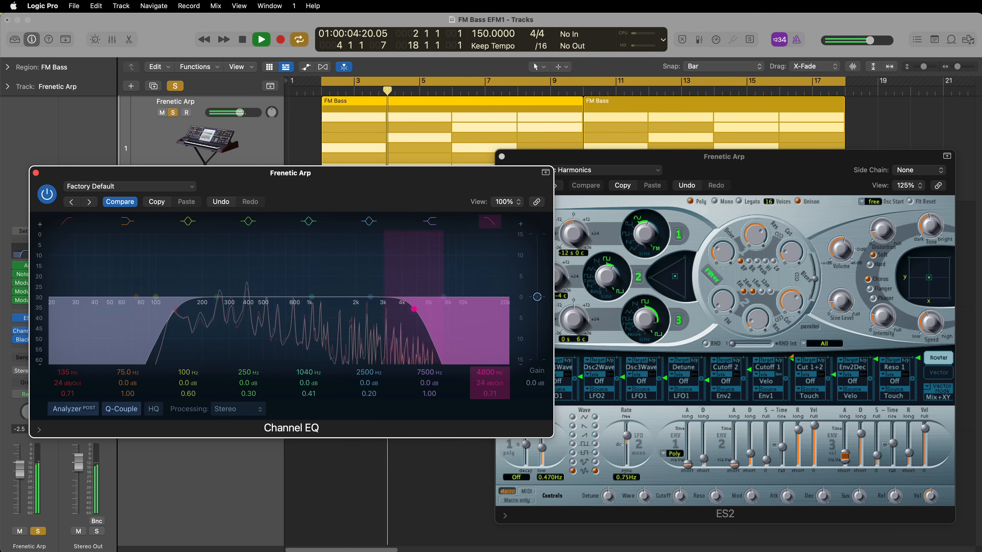
mouse_move(370, 297)
left_mouse_down()
mouse_move(366, 274)
mouse_move(307, 270)
mouse_move(377, 285)
left_mouse_up()
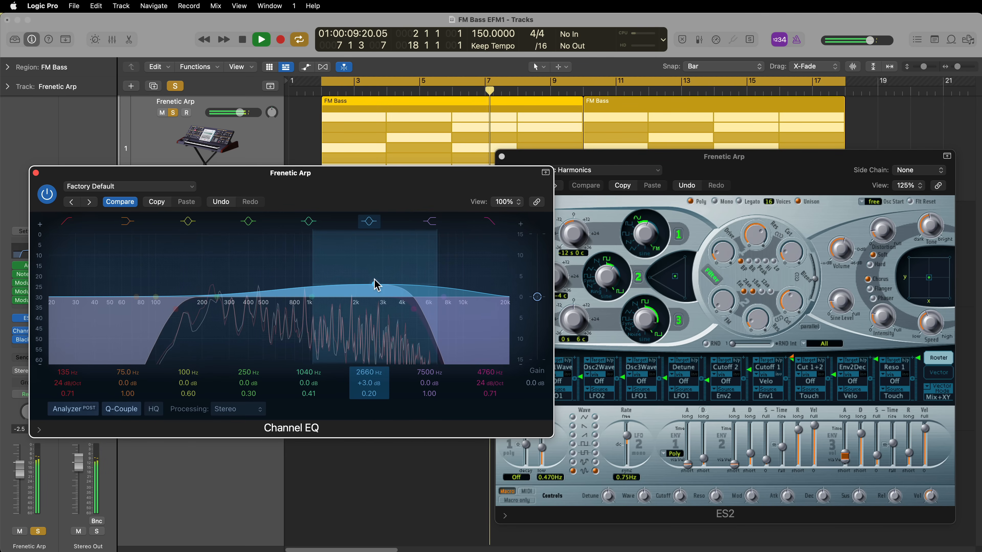
left_click(36, 173)
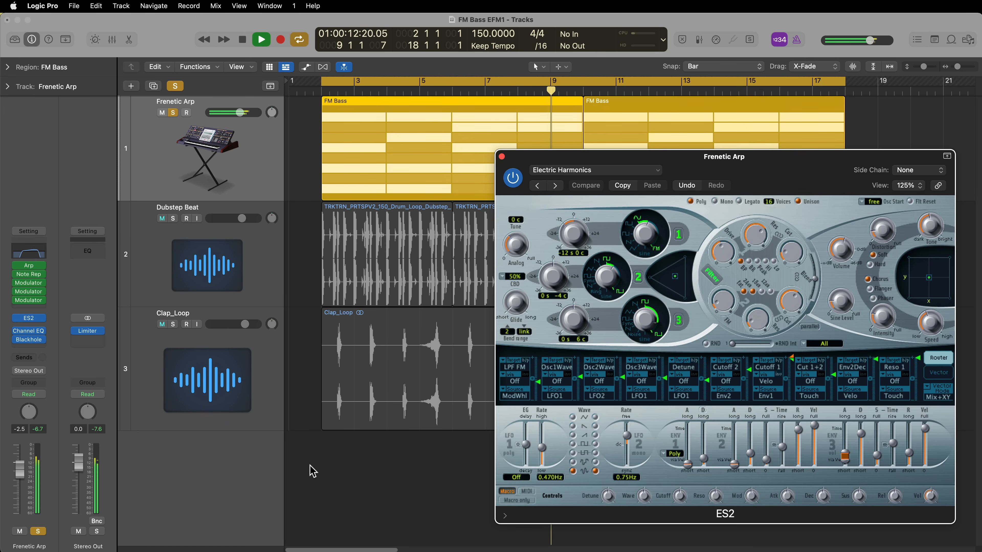
- Unsolo the Frenetic Arp track to play it with the drums and raise its channel volume to -1.5 dB
left_click(173, 113)
left_click(195, 155)
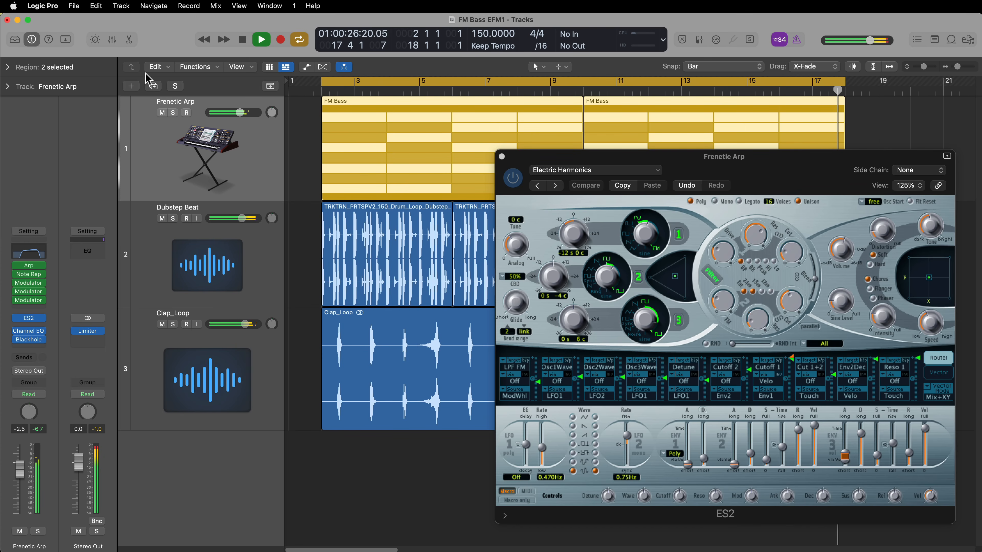
left_click_drag(22, 469, 23, 466)
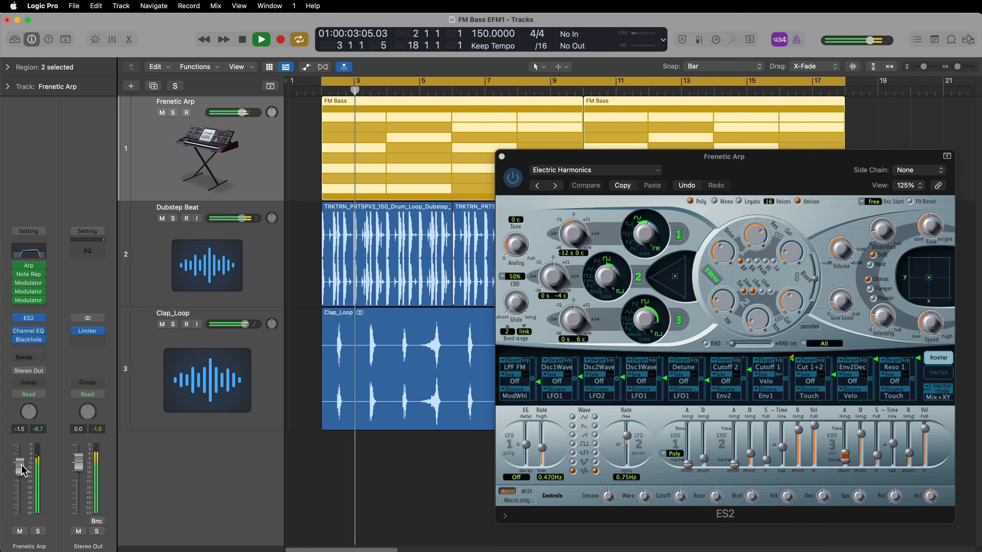